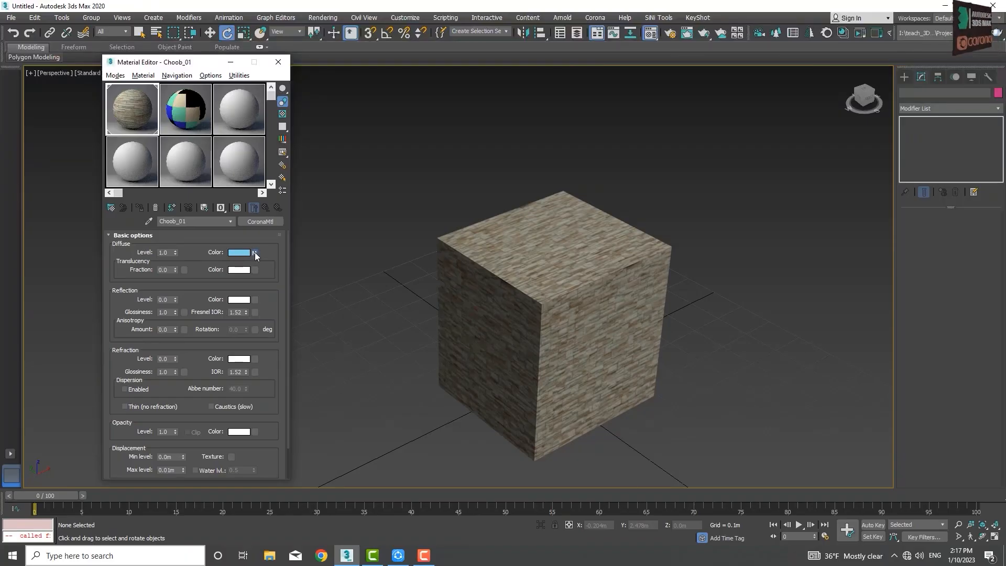
# Step: Replace the diffuse bitmap of Choob_01 with a Noise map, discarding the old map, and show it shaded on the box
pyautogui.click(255, 252)
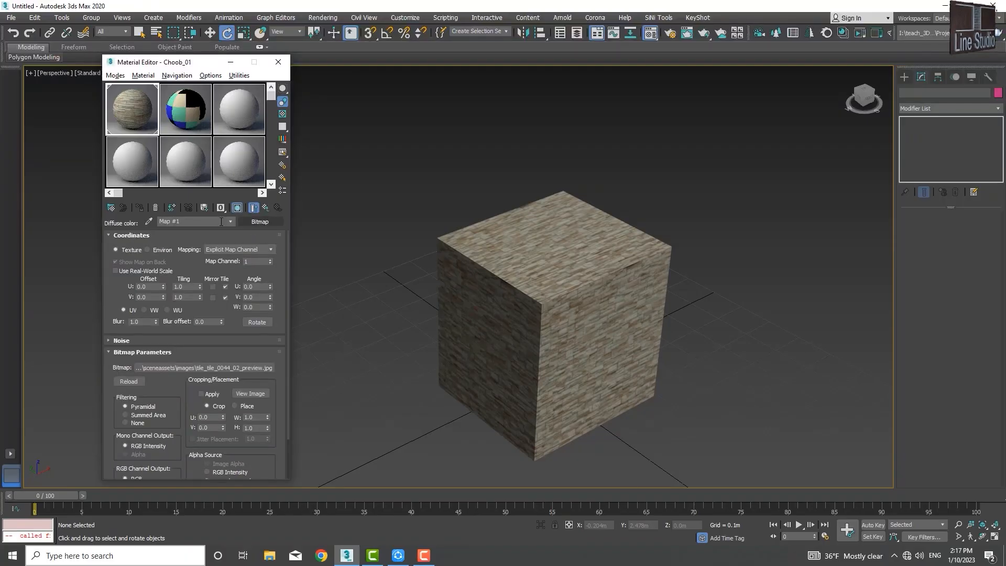
pyautogui.click(255, 221)
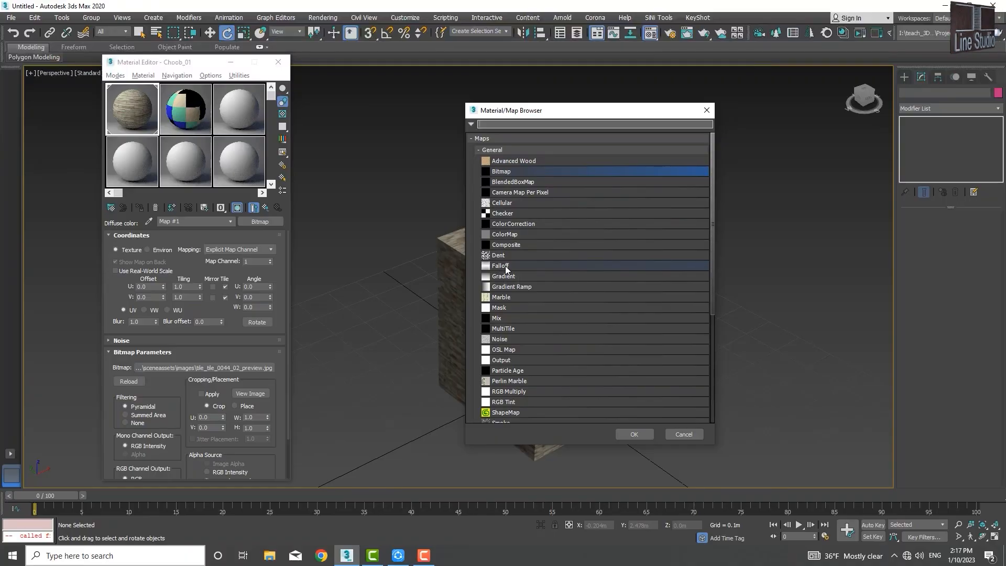
pyautogui.click(500, 341)
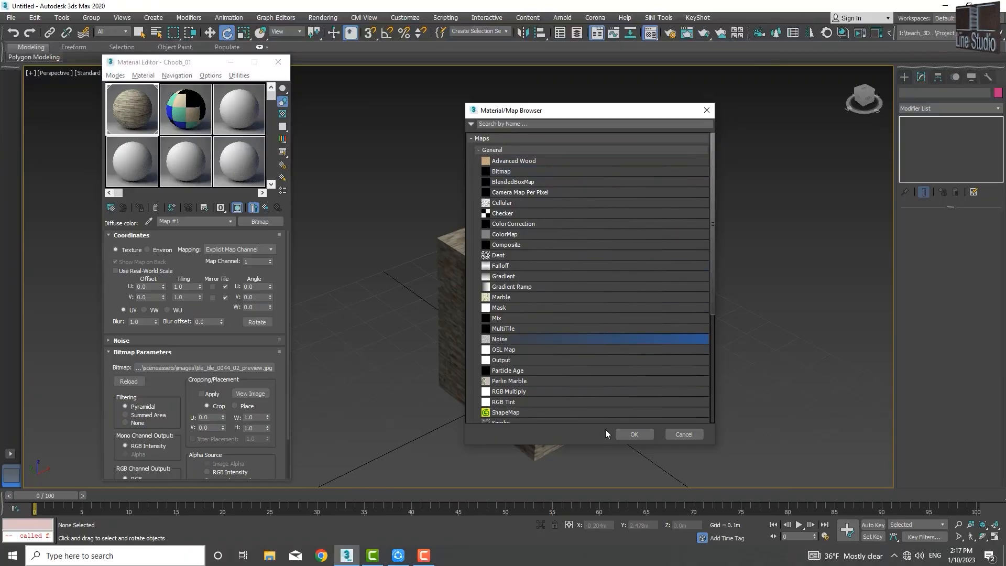
pyautogui.click(633, 435)
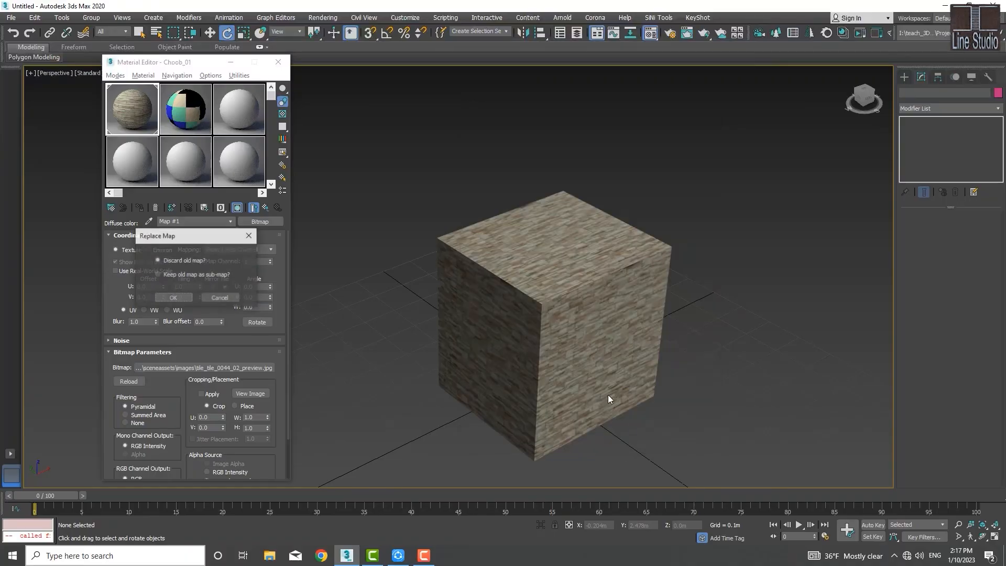
pyautogui.click(173, 297)
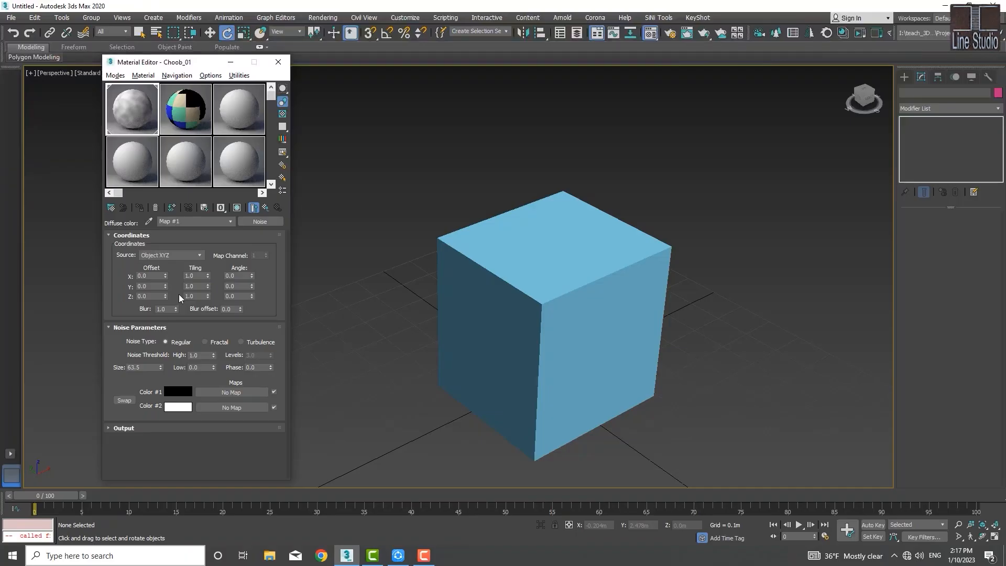
pyautogui.click(237, 208)
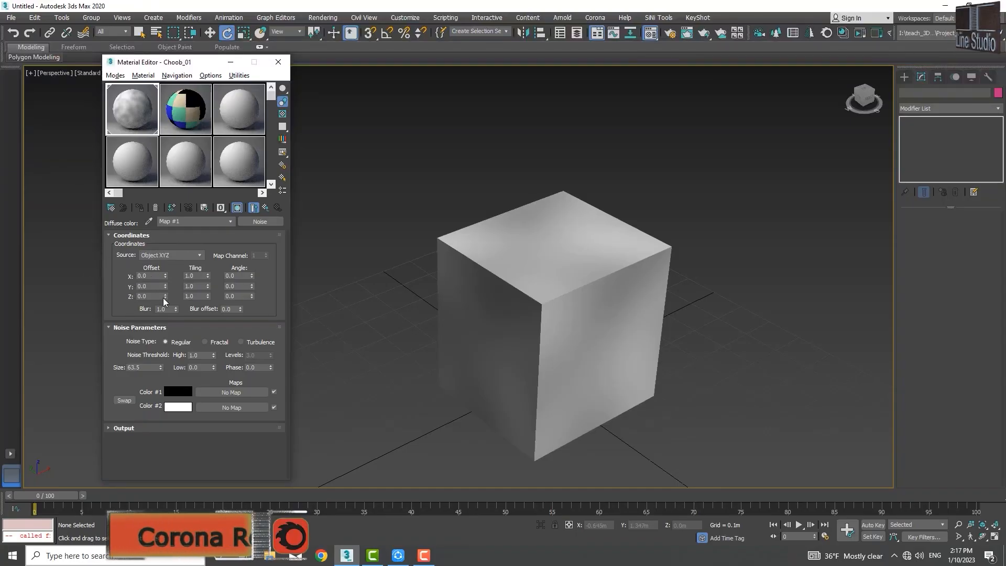
# Step: Set the Noise map's tiling to 11.3 in X, 9.8 in Y and 6.3 in Z
pyautogui.moveTo(208, 277); pyautogui.dragTo(212, 221)
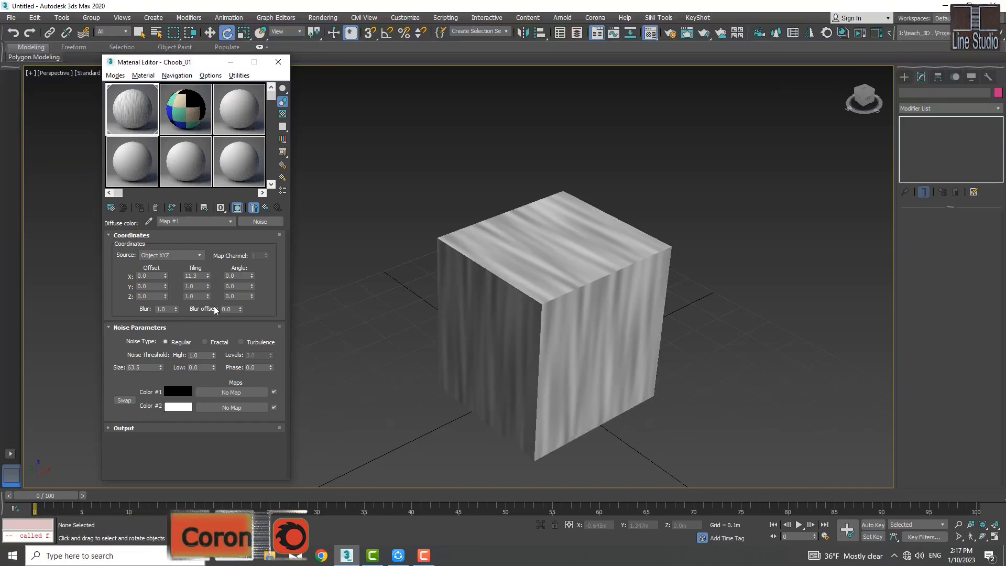
pyautogui.moveTo(207, 286); pyautogui.dragTo(209, 243)
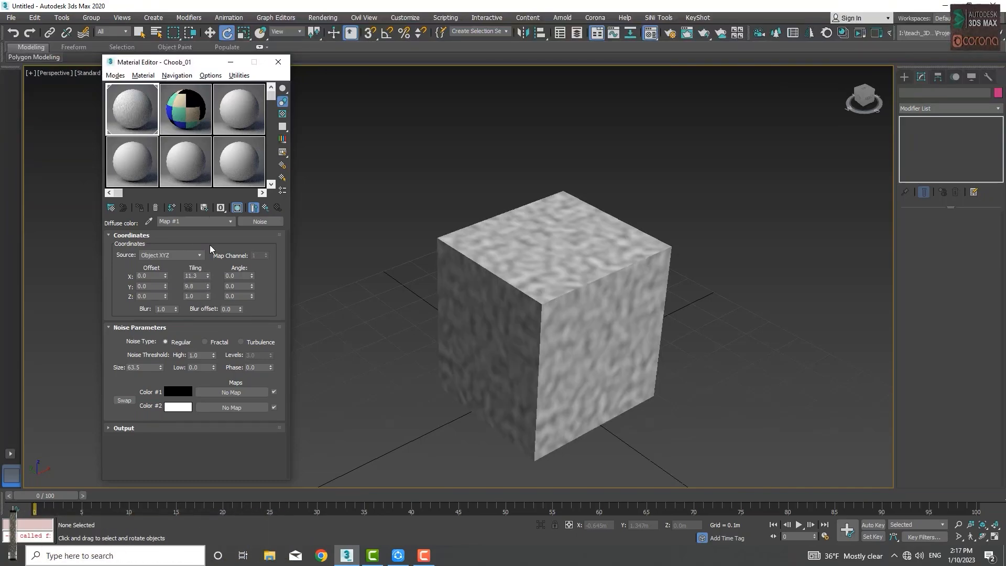
pyautogui.moveTo(208, 294); pyautogui.dragTo(209, 268)
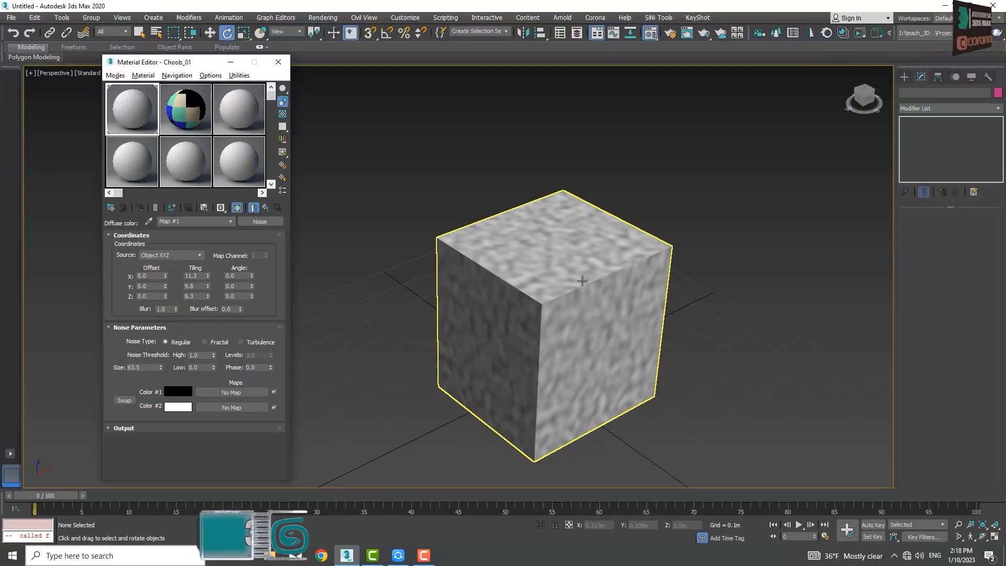
pyautogui.click(356, 301)
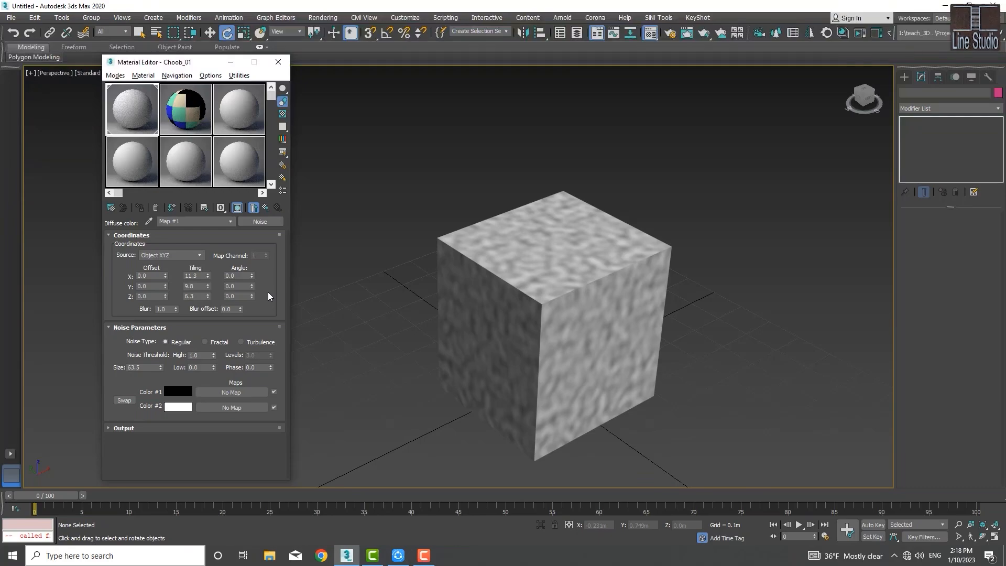
pyautogui.click(516, 250)
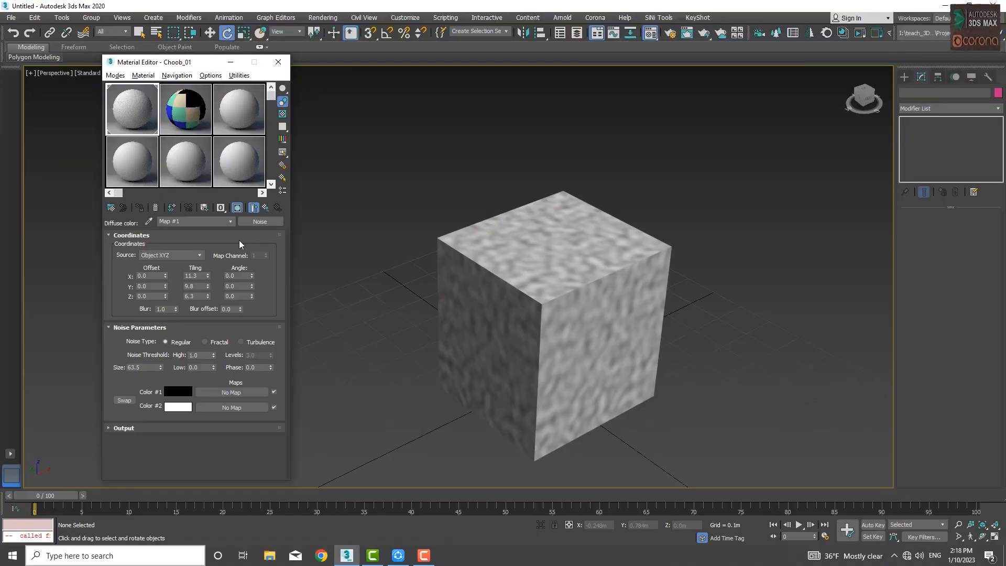
# Step: Replace the Noise map with a Falloff map, discarding the old map, and open an enlarged preview of the material sample
pyautogui.click(259, 221)
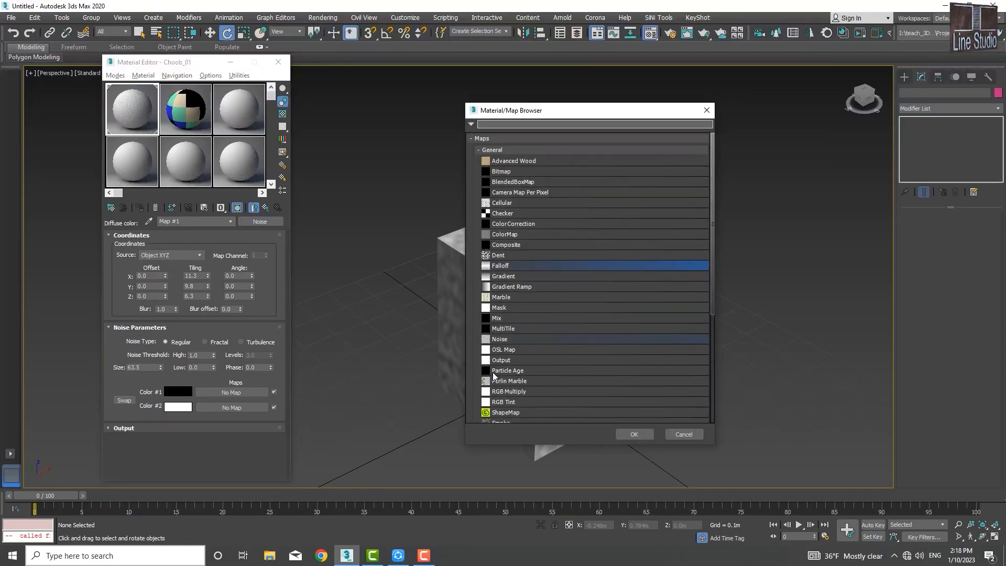
pyautogui.click(496, 266)
pyautogui.doubleClick(497, 267)
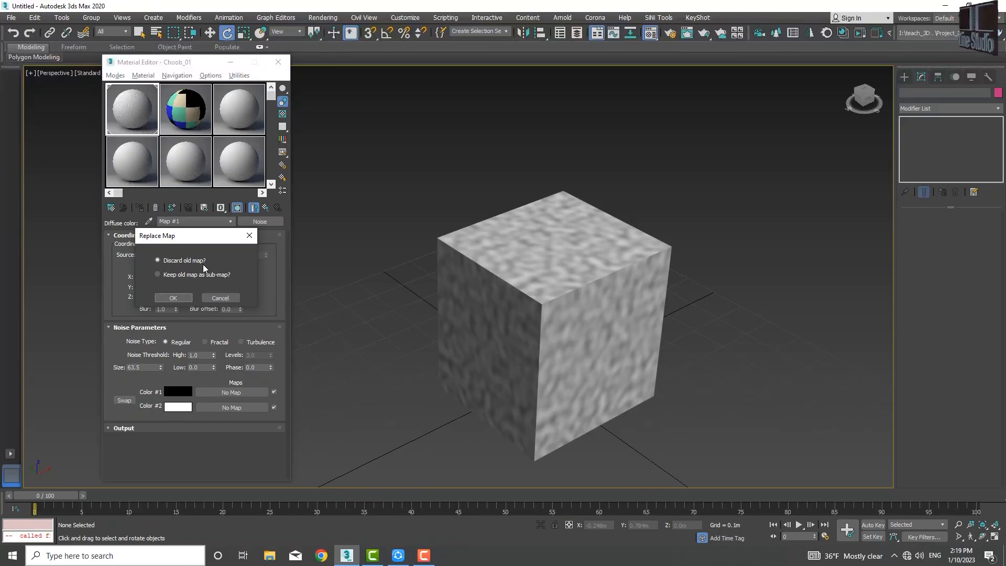
pyautogui.click(174, 297)
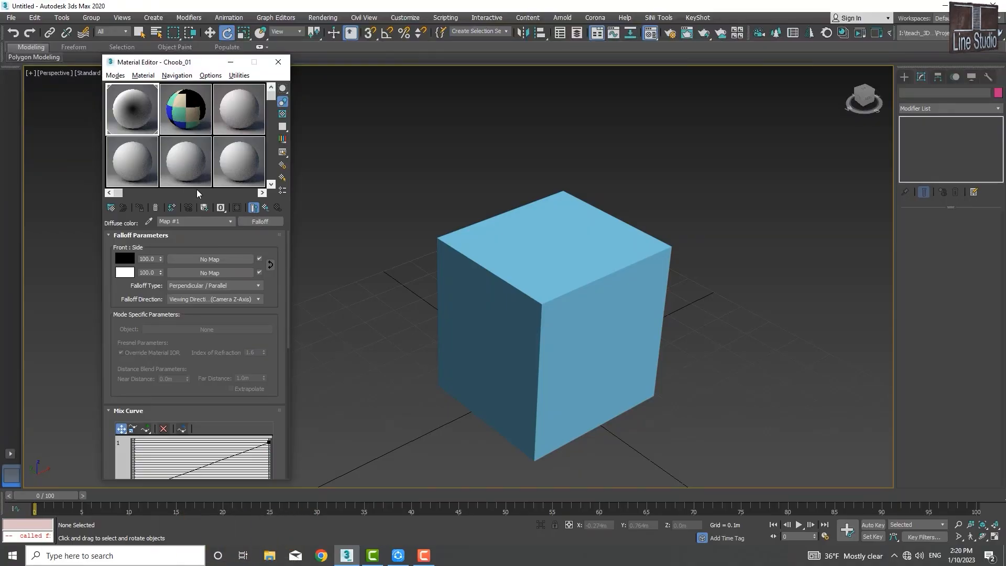
pyautogui.doubleClick(136, 103)
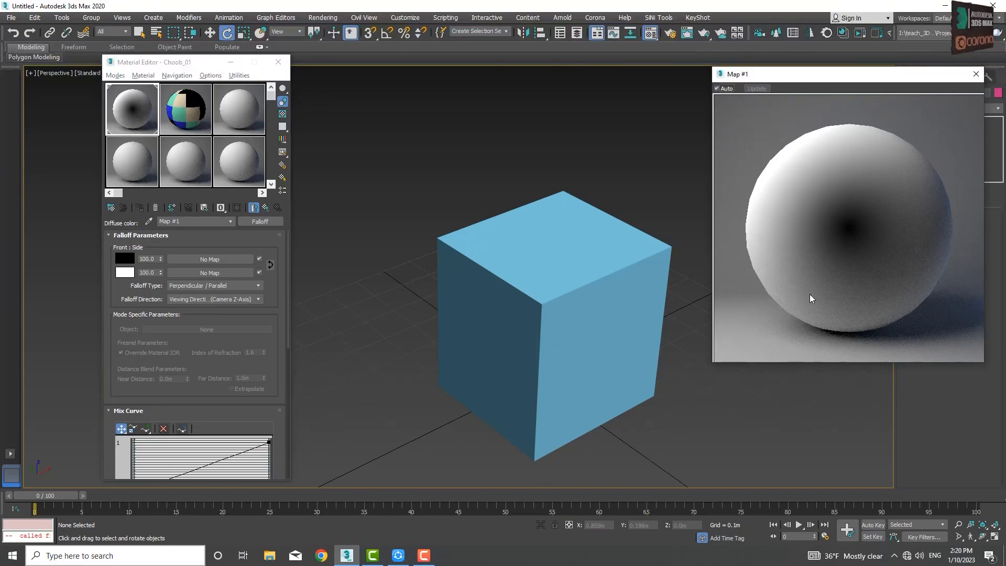
pyautogui.moveTo(591, 317); pyautogui.dragTo(575, 313, button='middle')
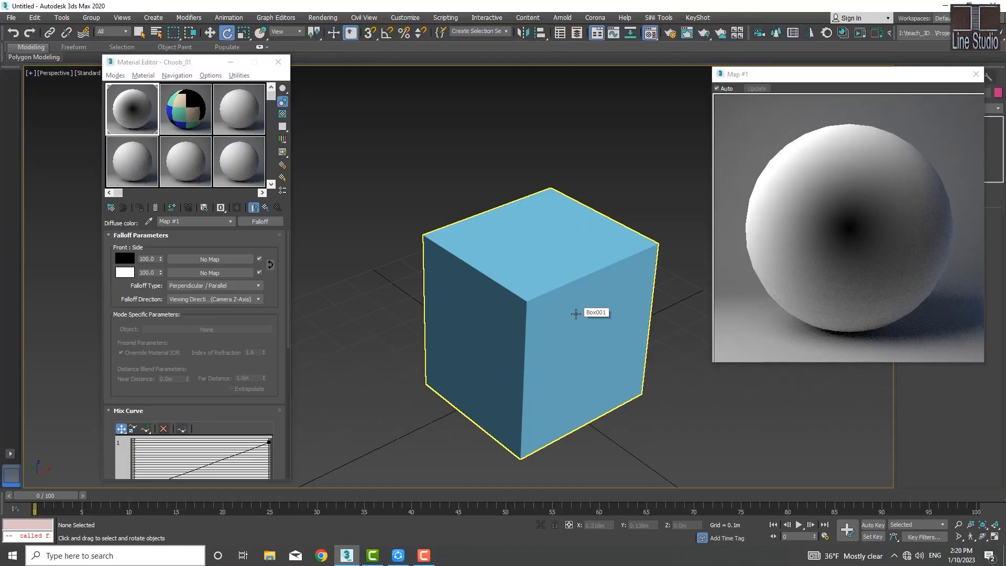
# Step: Lower the white end point of the Falloff Mix Curve, give it a tangent handle and bend the curve downward
pyautogui.scroll(-3, 269, 293)
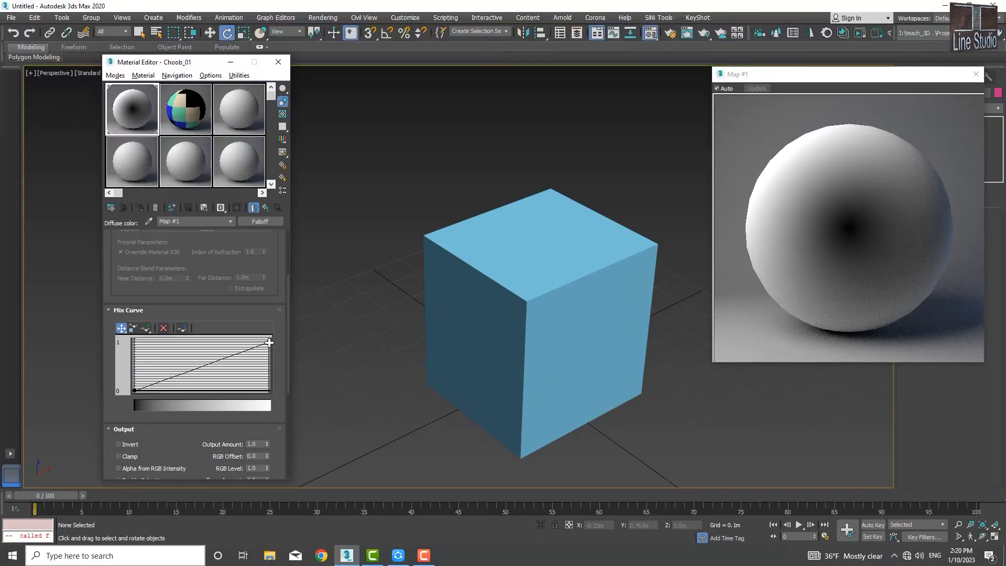
pyautogui.moveTo(269, 342); pyautogui.dragTo(268, 373)
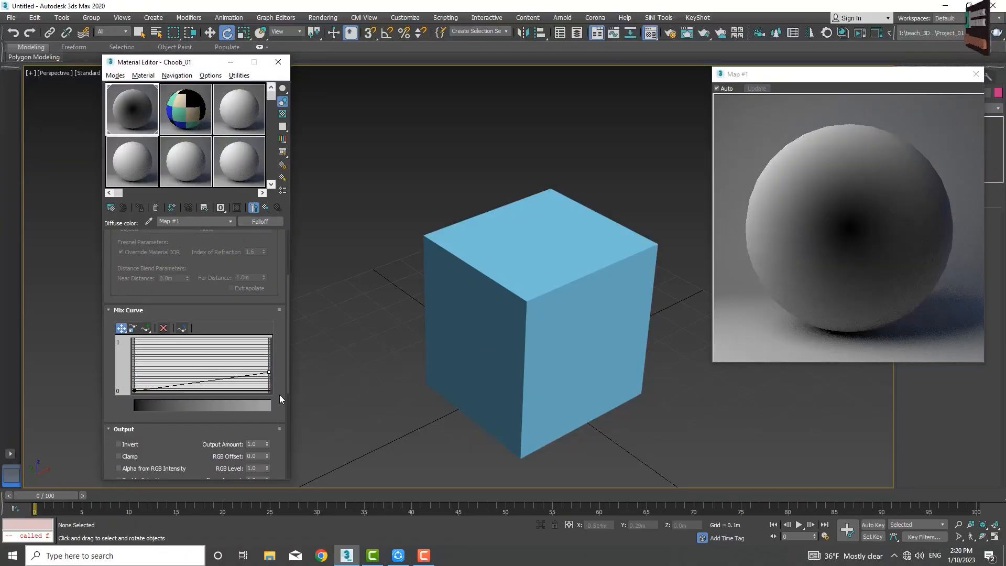
pyautogui.moveTo(269, 372); pyautogui.dragTo(269, 360)
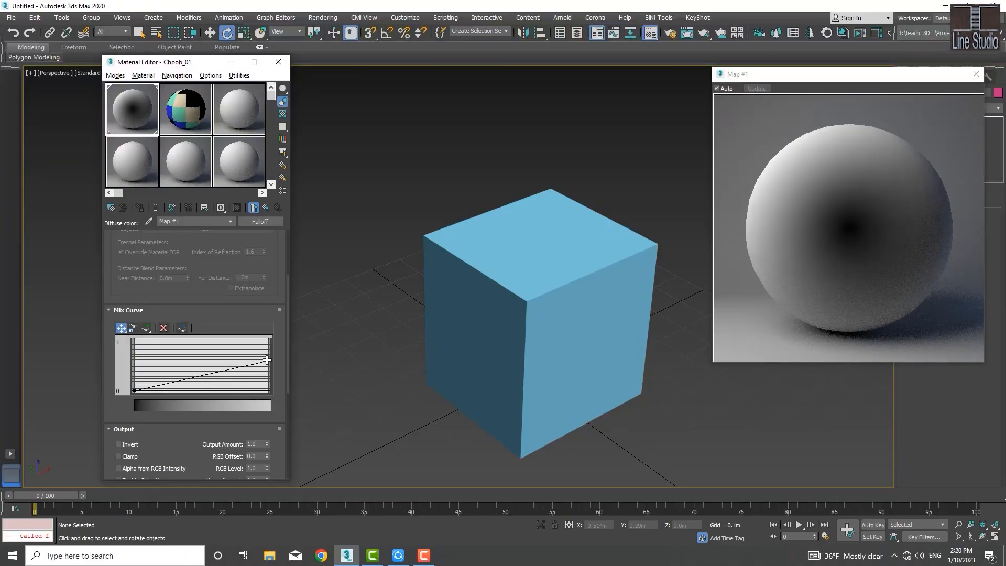
pyautogui.rightClick(269, 360)
pyautogui.click(299, 391)
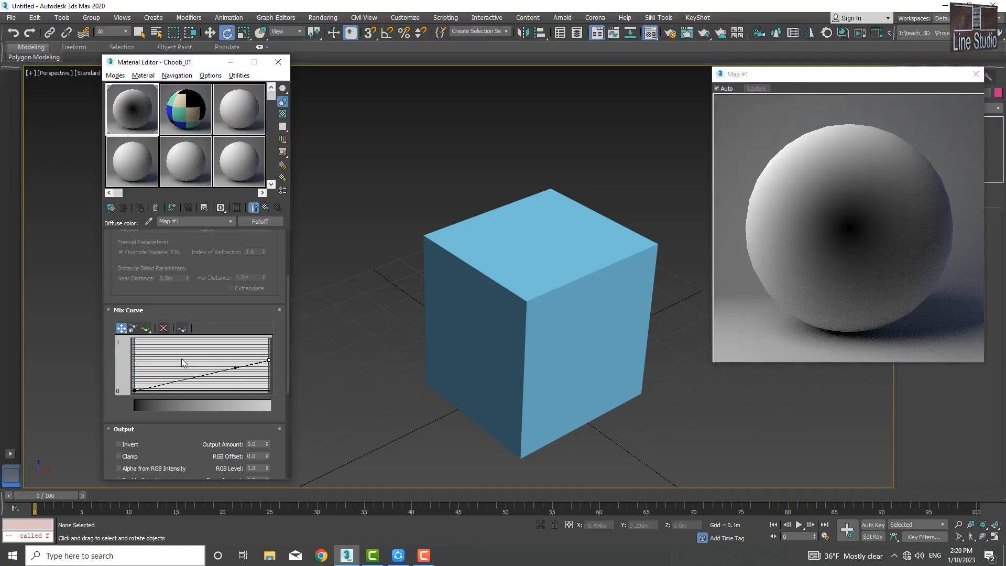
pyautogui.moveTo(235, 367); pyautogui.dragTo(162, 363)
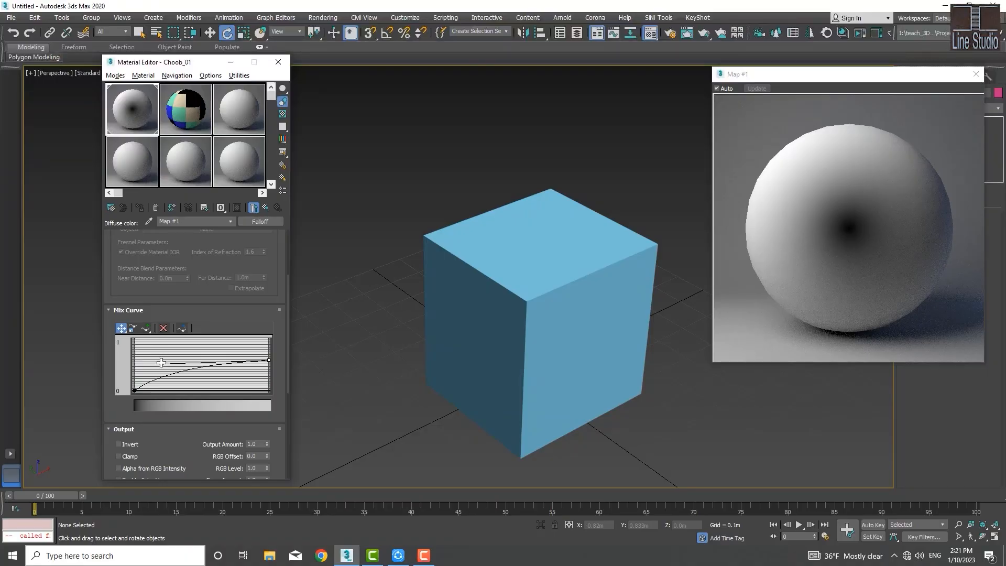
pyautogui.moveTo(162, 363); pyautogui.dragTo(255, 385)
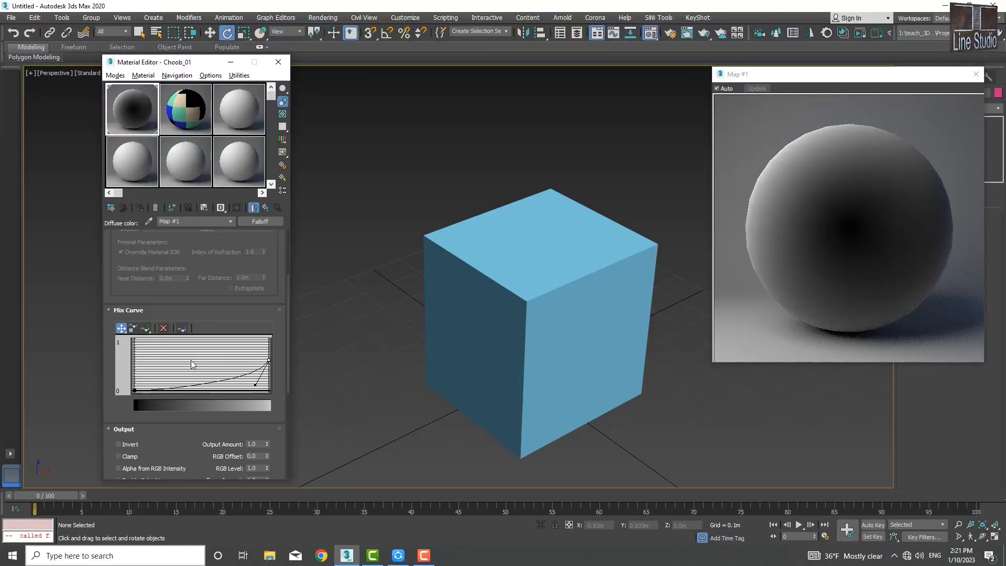
# Step: Replace the Falloff map with a Tiles map, discarding the old map, and set its tiling to -1.0 in U and -1.3 in V
pyautogui.click(262, 222)
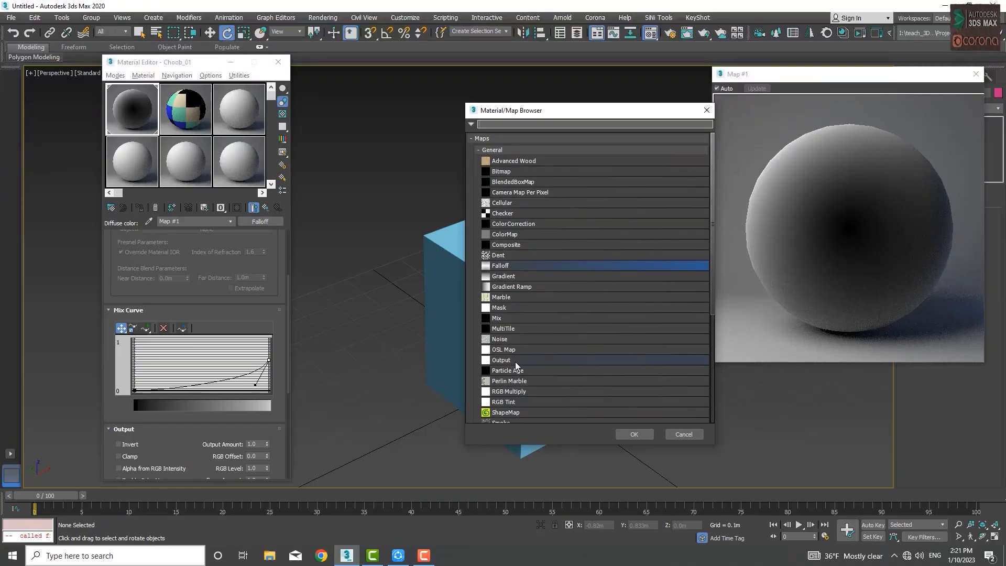
pyautogui.scroll(-4, 515, 360)
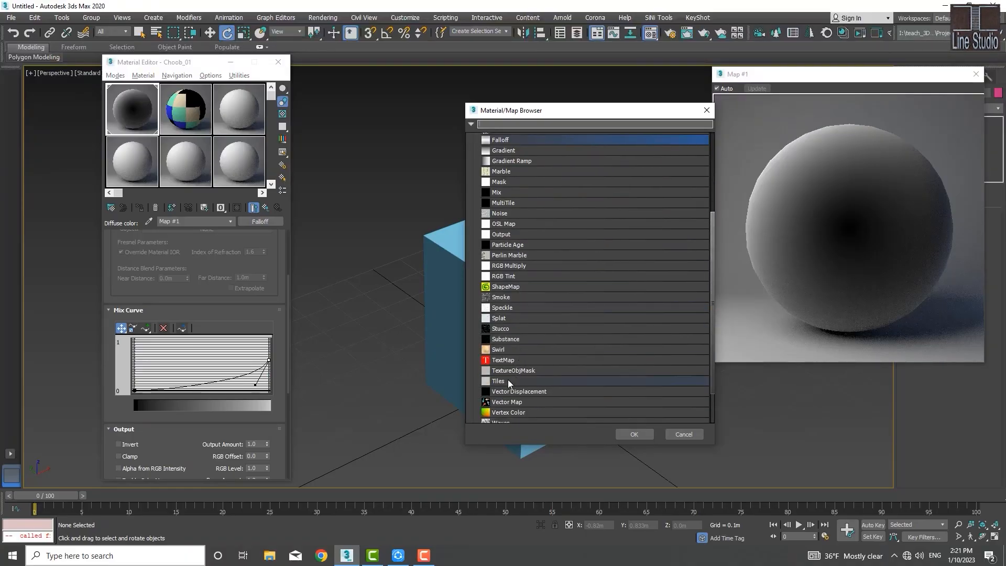
pyautogui.scroll(-1, 503, 393)
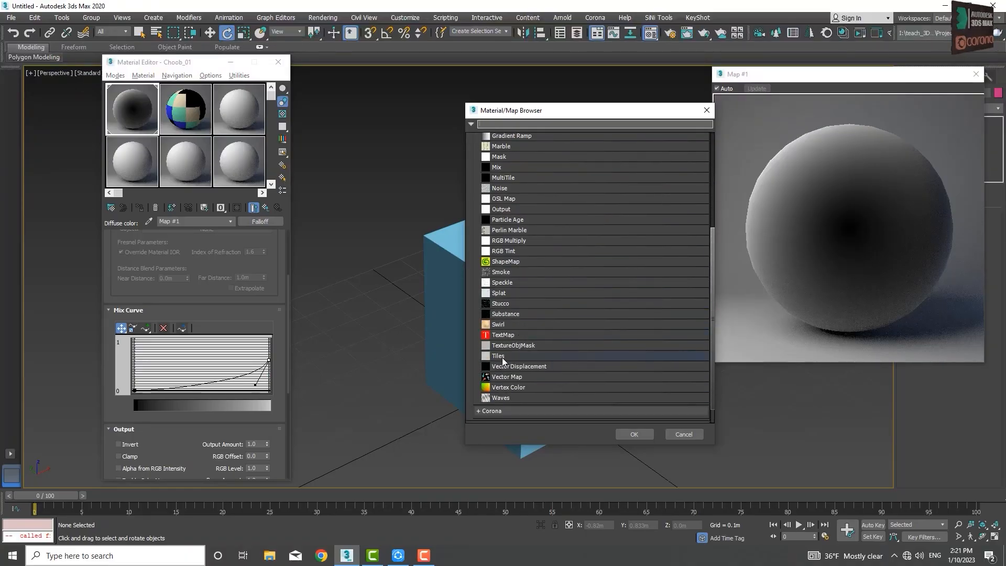
pyautogui.doubleClick(500, 356)
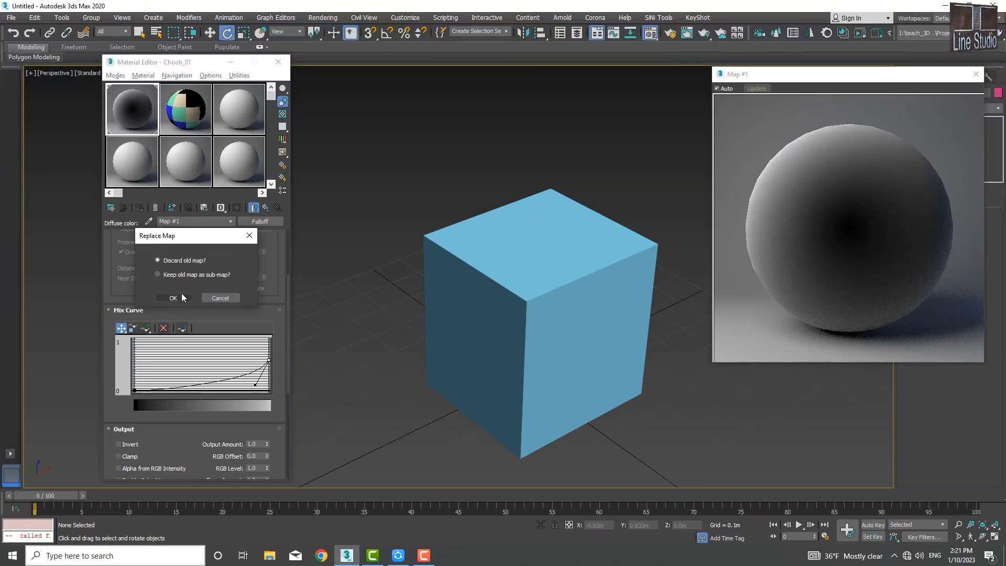
pyautogui.click(183, 297)
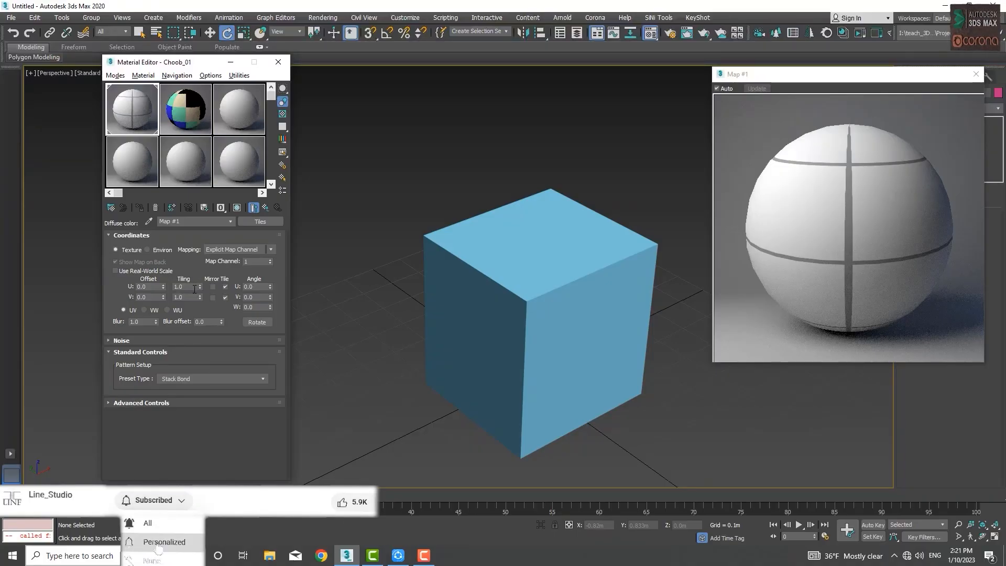
pyautogui.moveTo(199, 287); pyautogui.dragTo(200, 305)
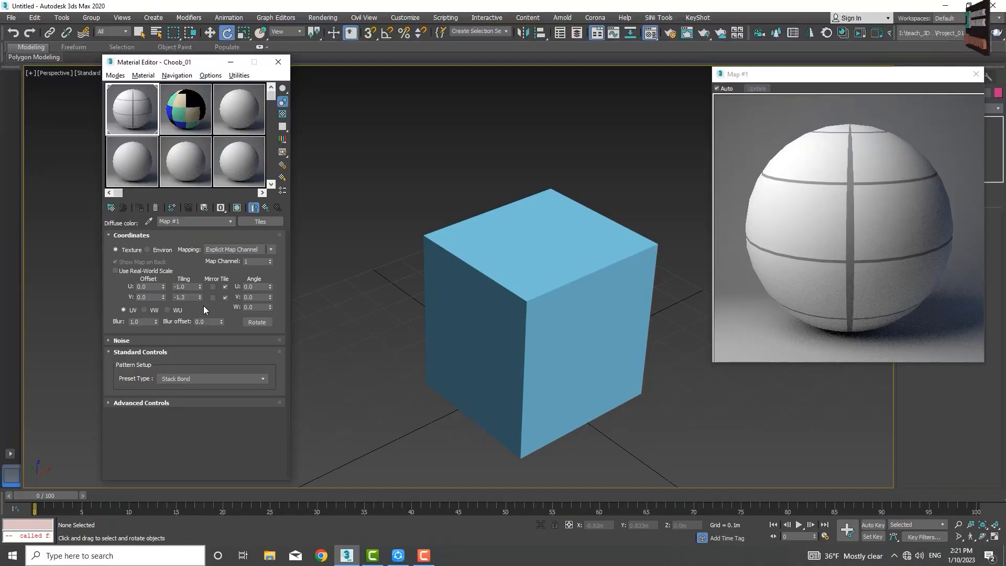
# Step: Change the tile texture colour in the Tiles map's advanced controls to red with saturation 242
pyautogui.click(140, 402)
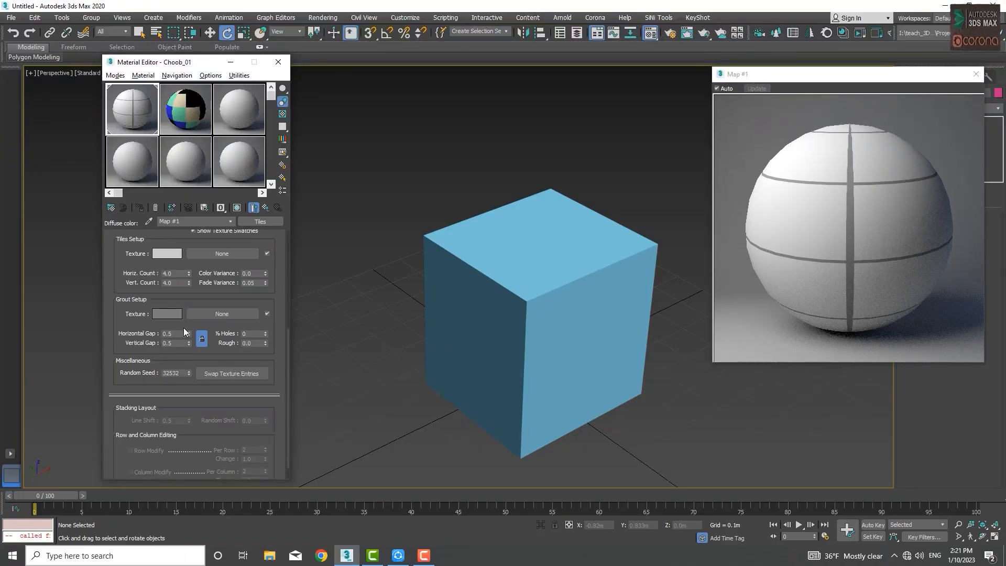
pyautogui.click(168, 254)
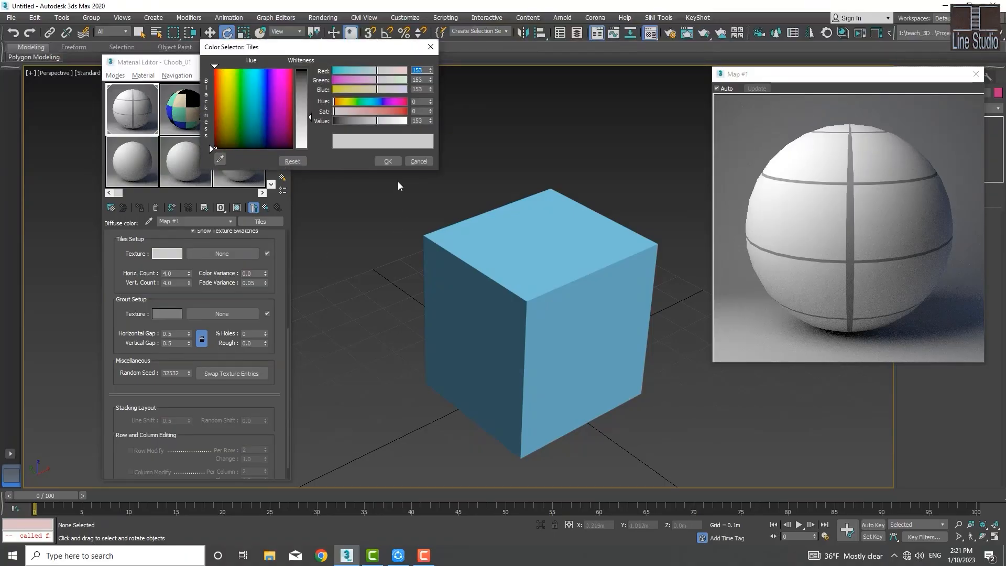
pyautogui.click(402, 111)
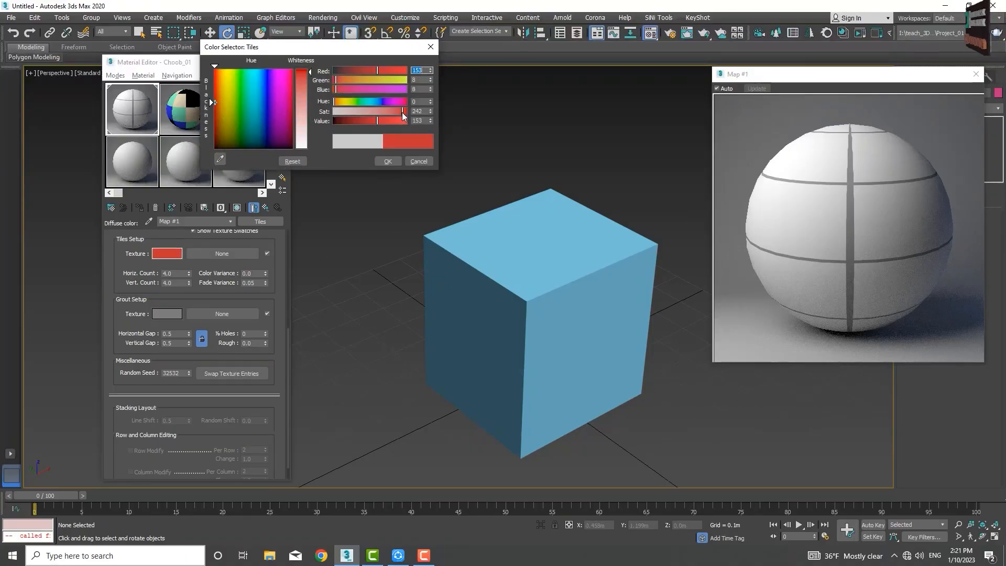
pyautogui.click(387, 161)
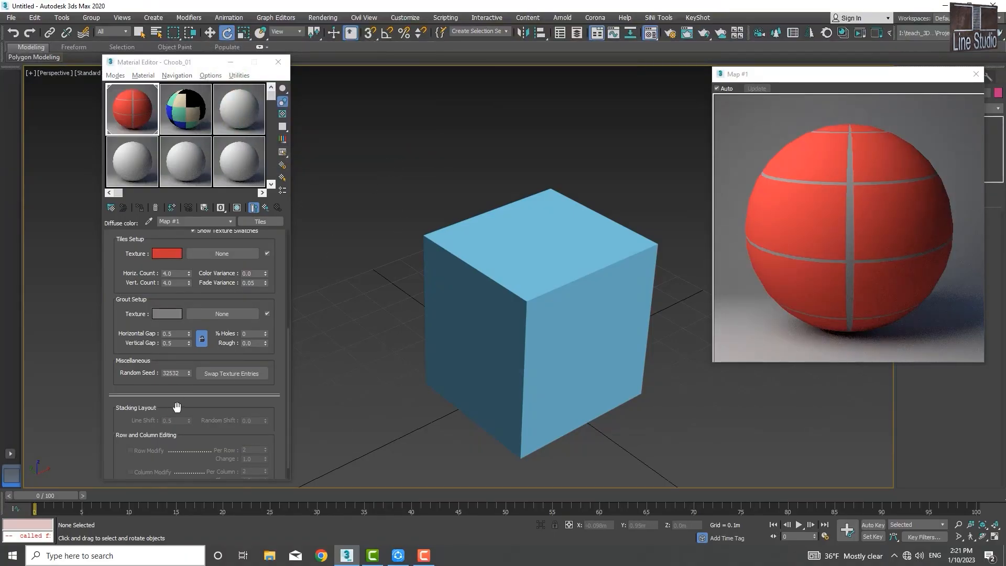
# Step: Change the grout texture colour to light green by setting its green value to 251
pyautogui.click(165, 313)
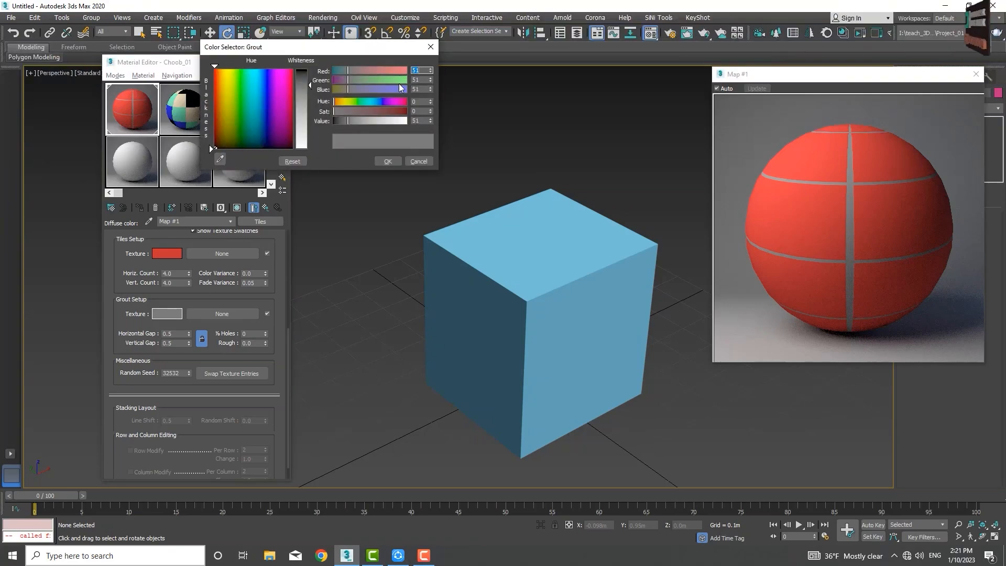
pyautogui.moveTo(403, 81); pyautogui.dragTo(405, 80)
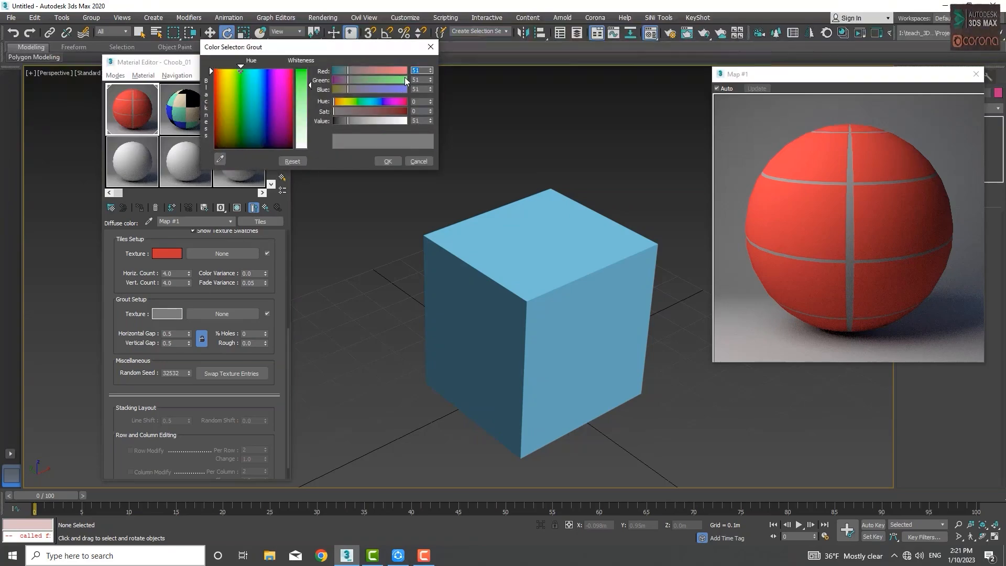
pyautogui.click(393, 161)
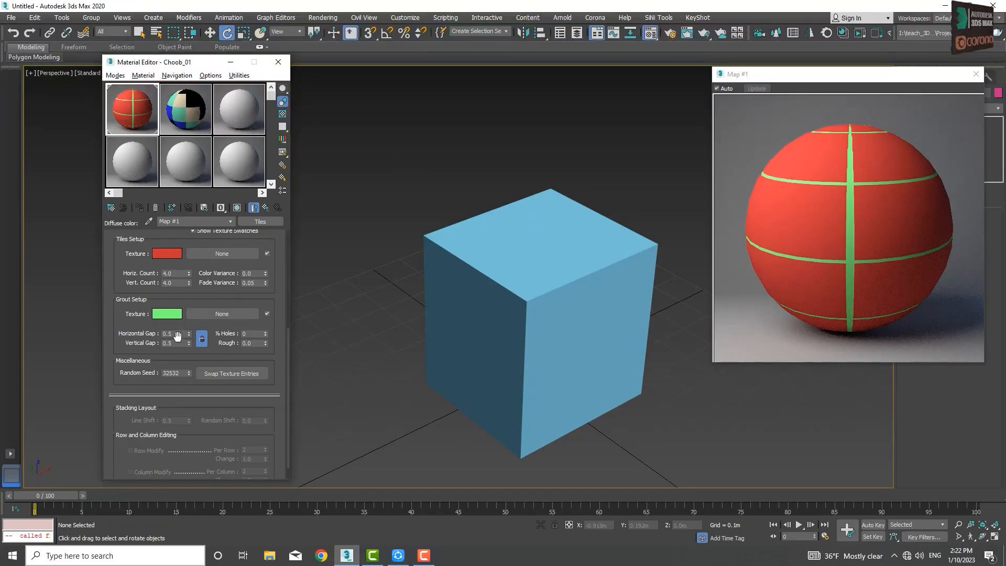
pyautogui.click(230, 253)
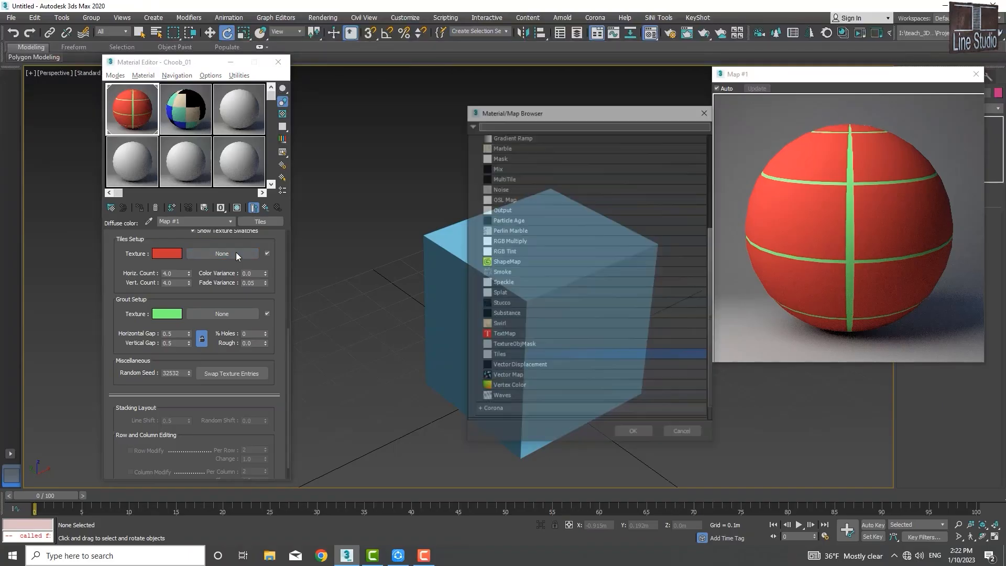
pyautogui.scroll(2, 532, 167)
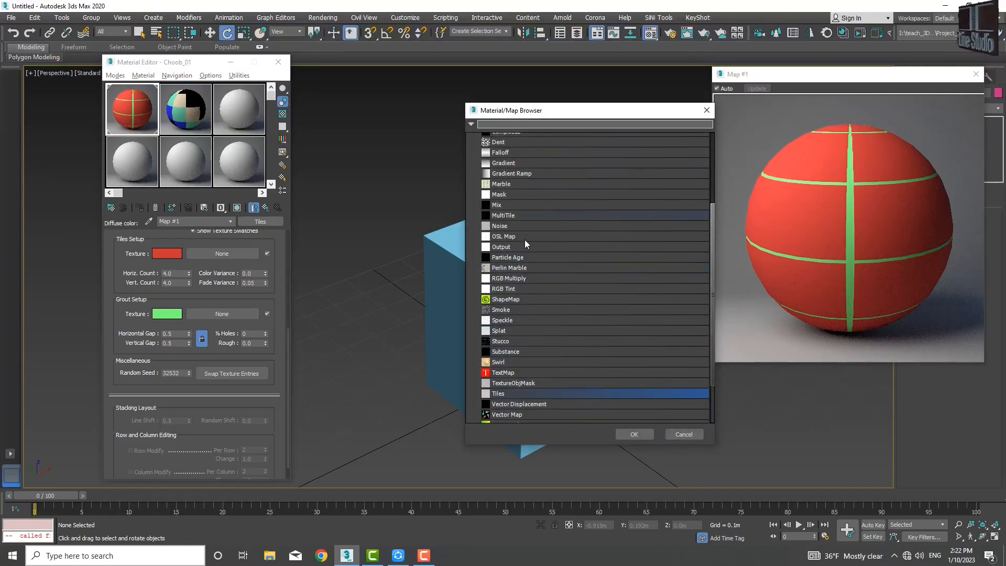
pyautogui.scroll(2, 522, 240)
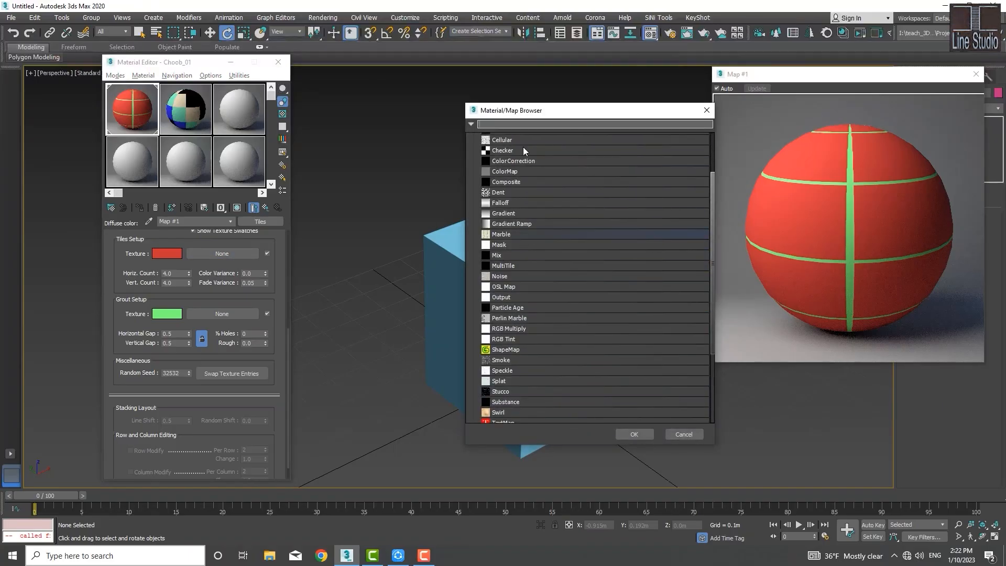
pyautogui.click(684, 433)
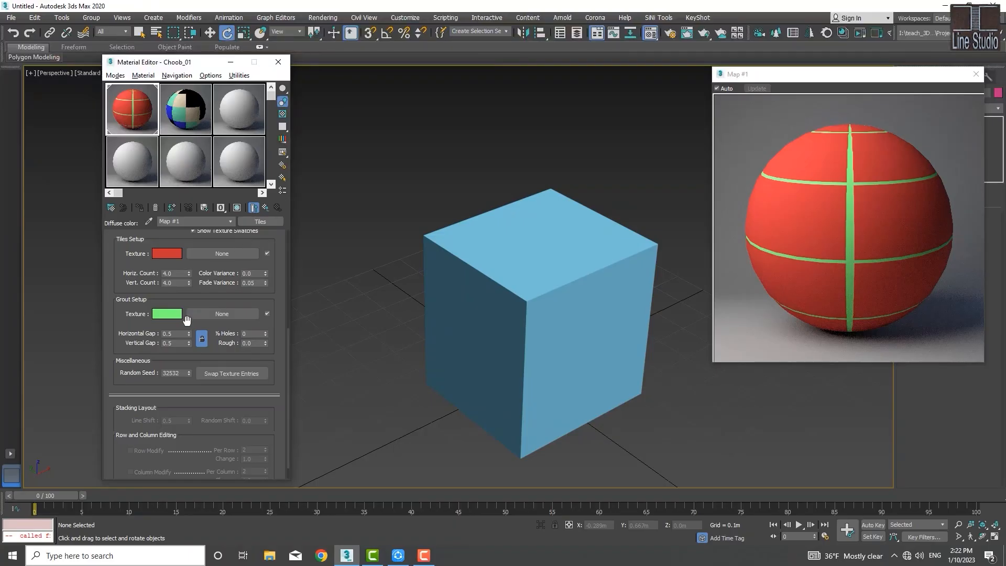
# Step: Collapse the Standard Controls and Advanced Controls sections of the Tiles map
pyautogui.scroll(5, 201, 291)
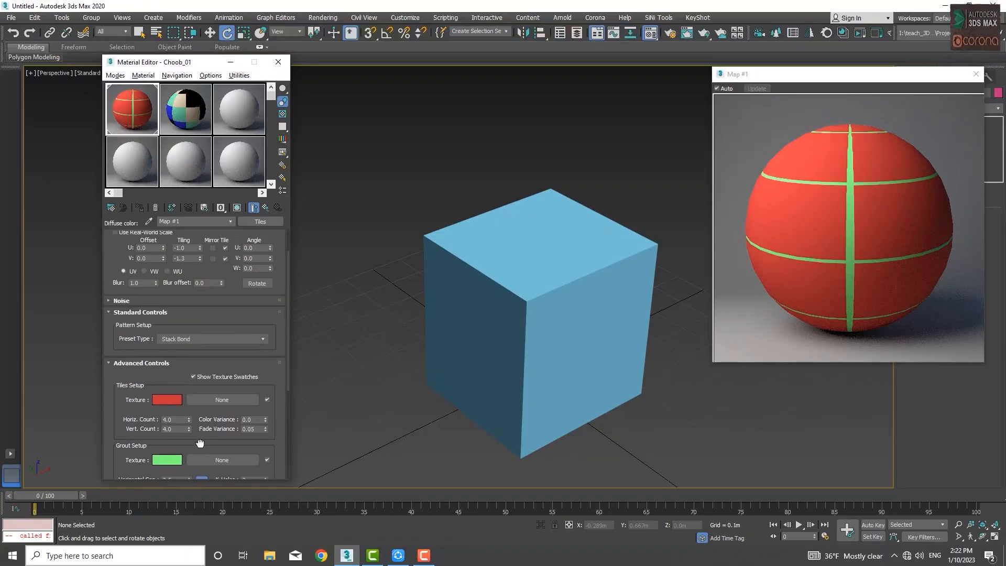
pyautogui.moveTo(204, 400); pyautogui.dragTo(197, 461)
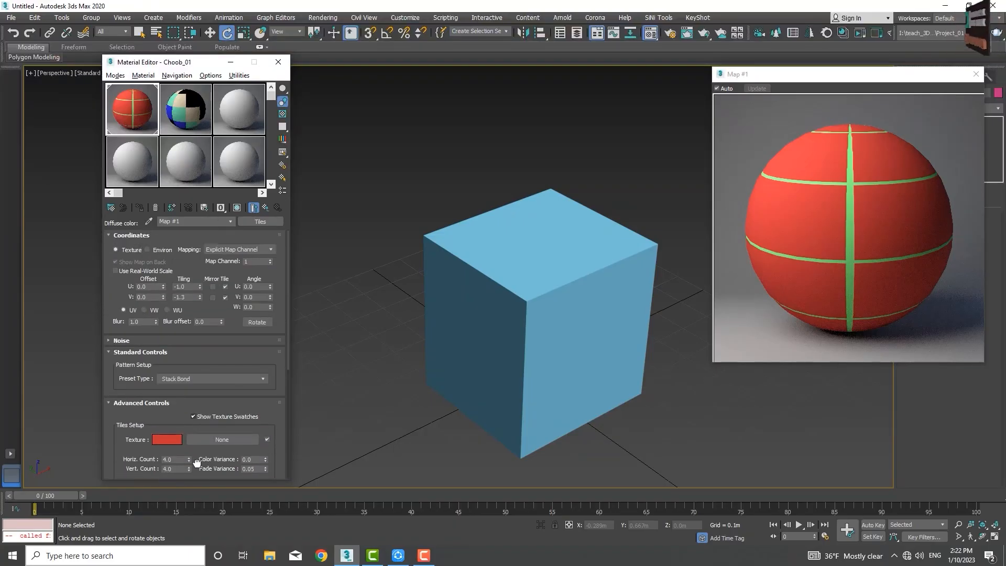
pyautogui.click(108, 352)
pyautogui.click(108, 364)
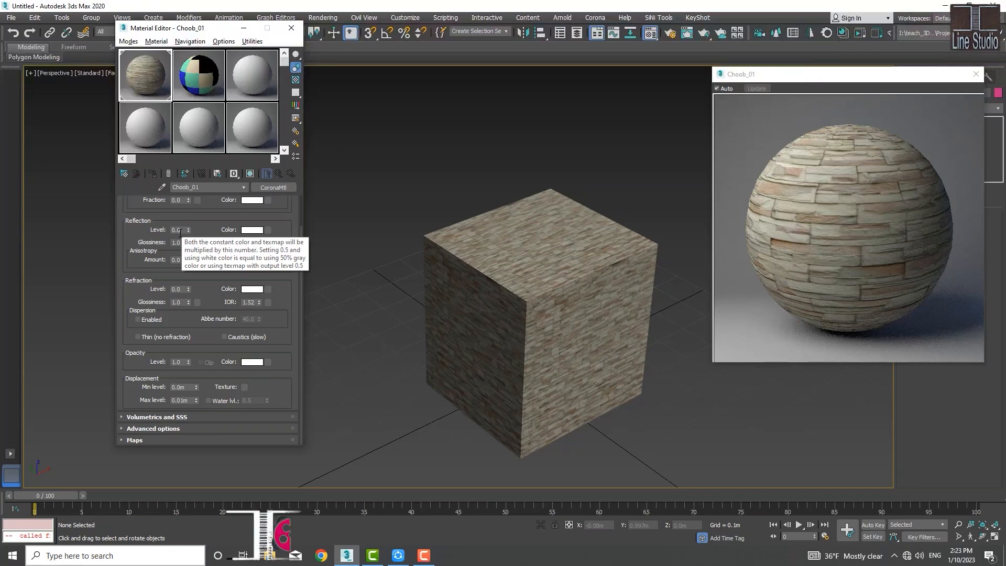
# Step: Raise the material's reflection level to 1.0 and set the reflection colour to cyan with hue 130 and saturation 240
pyautogui.moveTo(188, 230); pyautogui.dragTo(203, 160)
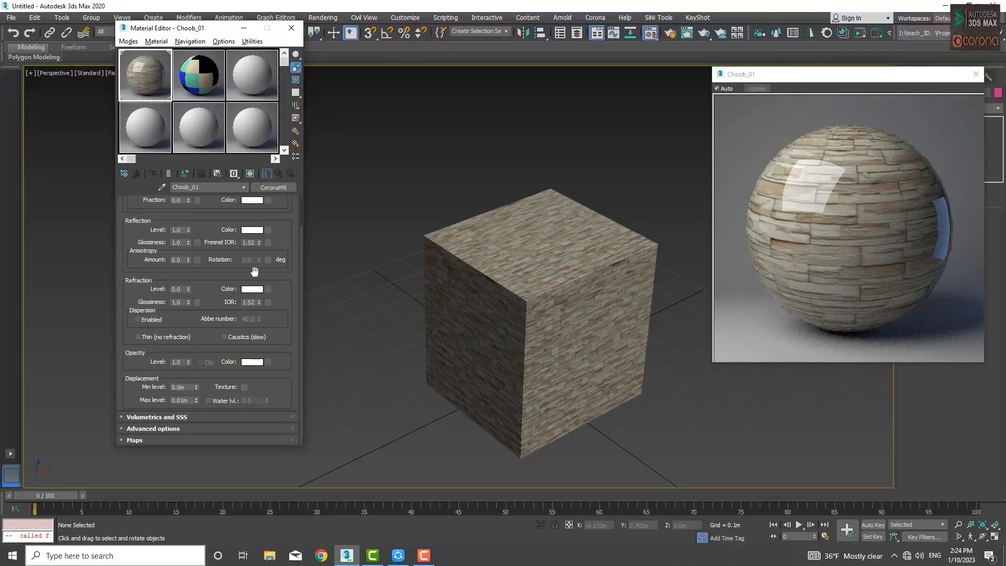
pyautogui.click(255, 231)
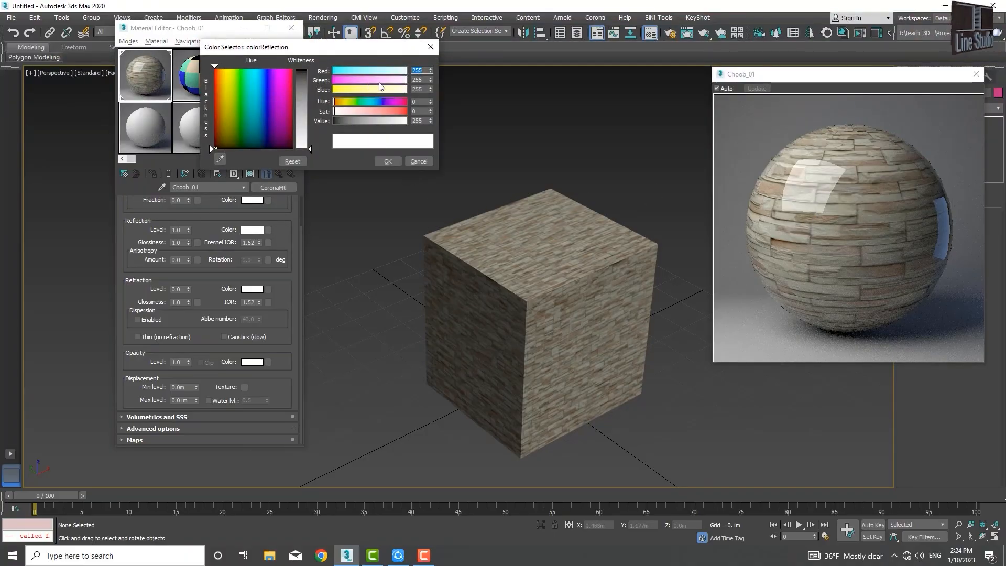
pyautogui.click(370, 102)
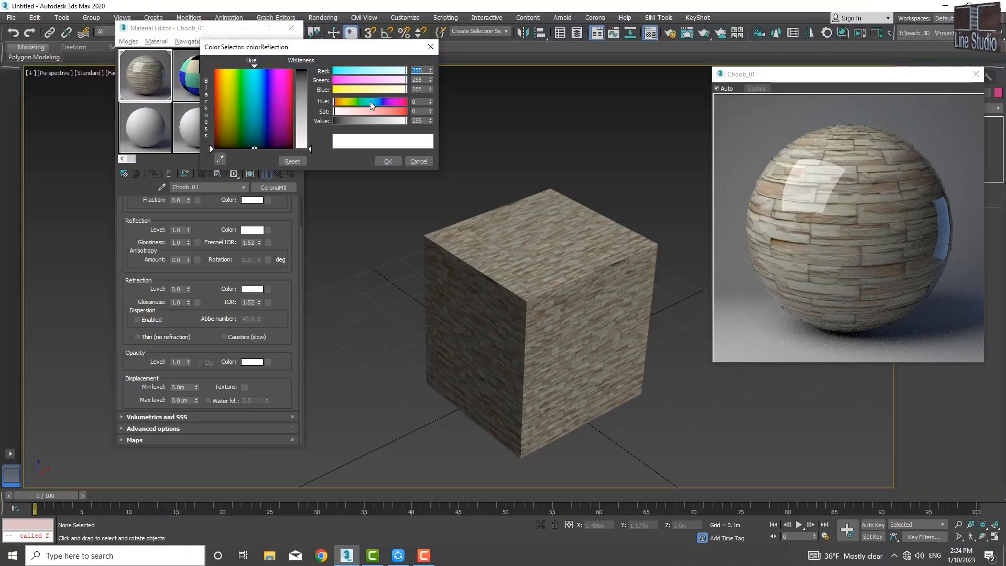
pyautogui.click(402, 112)
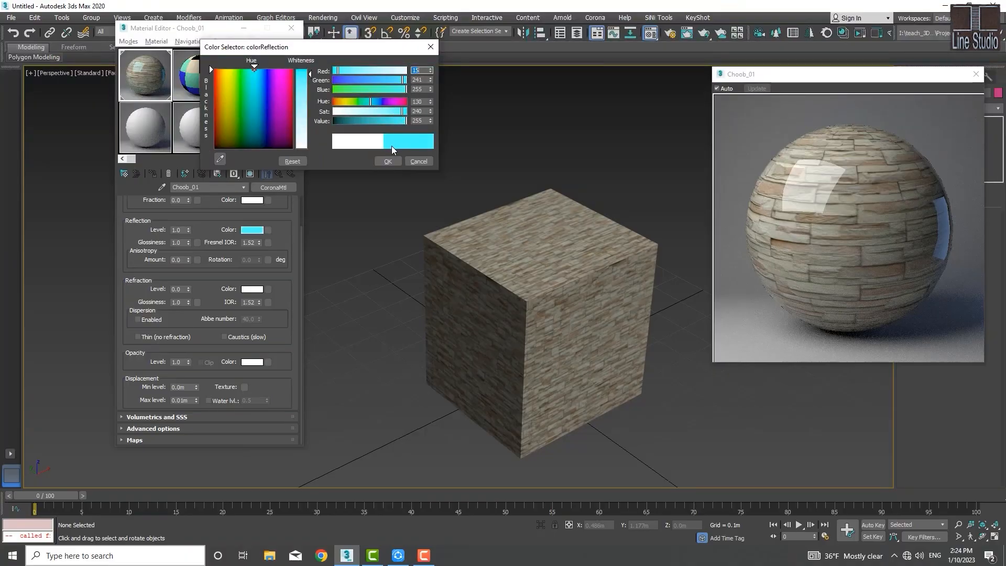
pyautogui.click(387, 163)
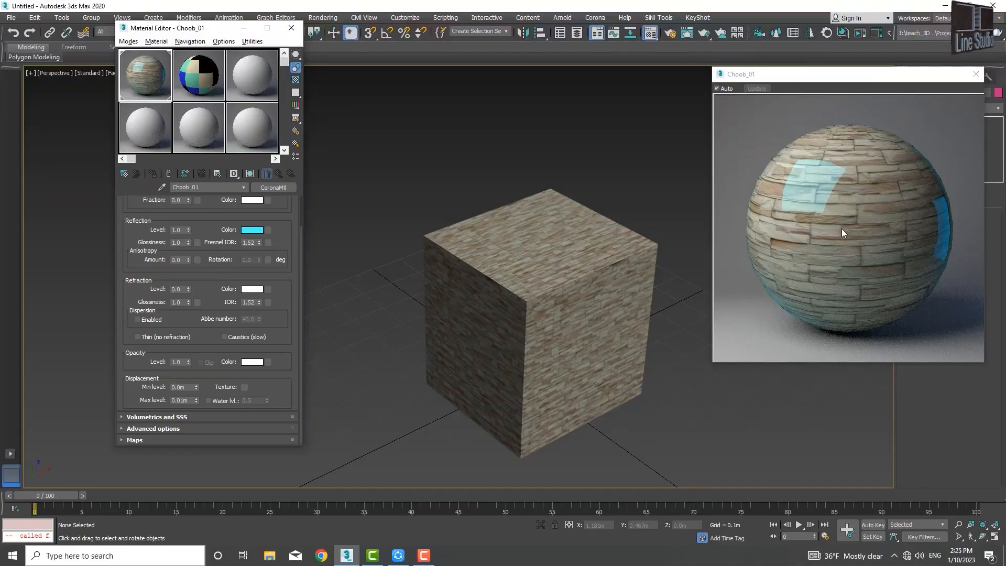
# Step: Try reflection glossiness values of 0 and 0.82, and settle on 0.68
pyautogui.doubleClick(181, 243)
pyautogui.write('0')
pyautogui.press('Return')
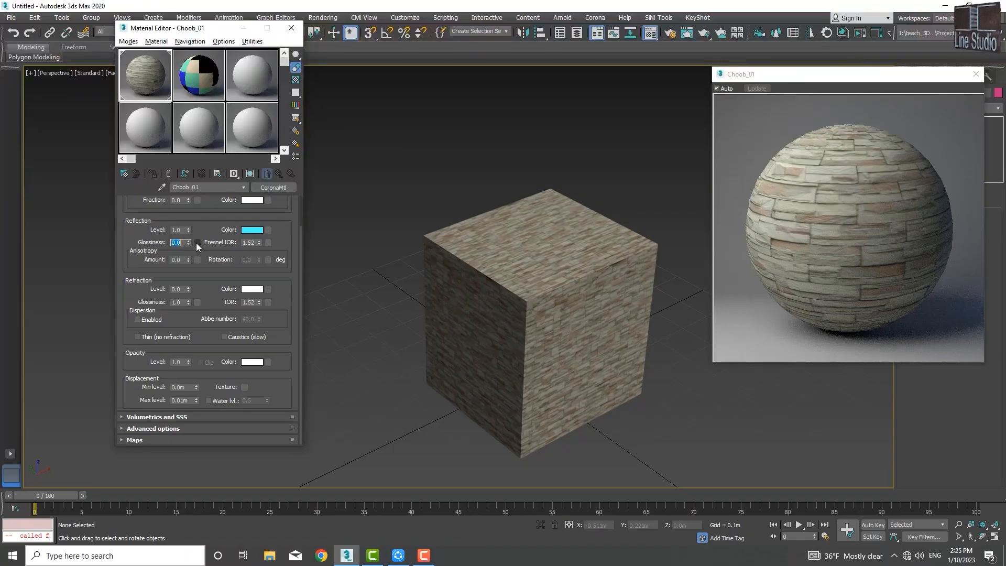
pyautogui.moveTo(187, 244); pyautogui.dragTo(187, 218)
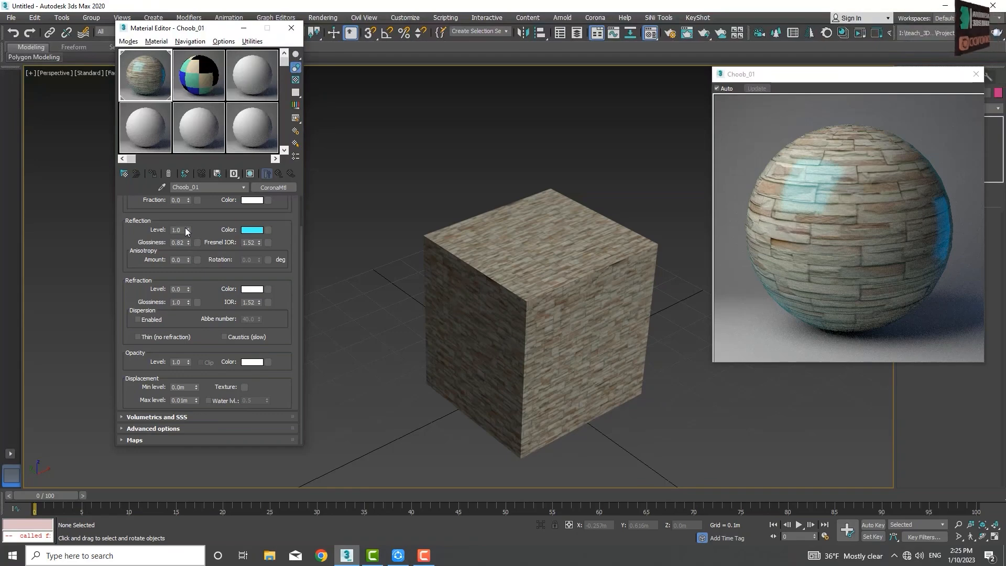
pyautogui.moveTo(188, 244); pyautogui.dragTo(188, 252)
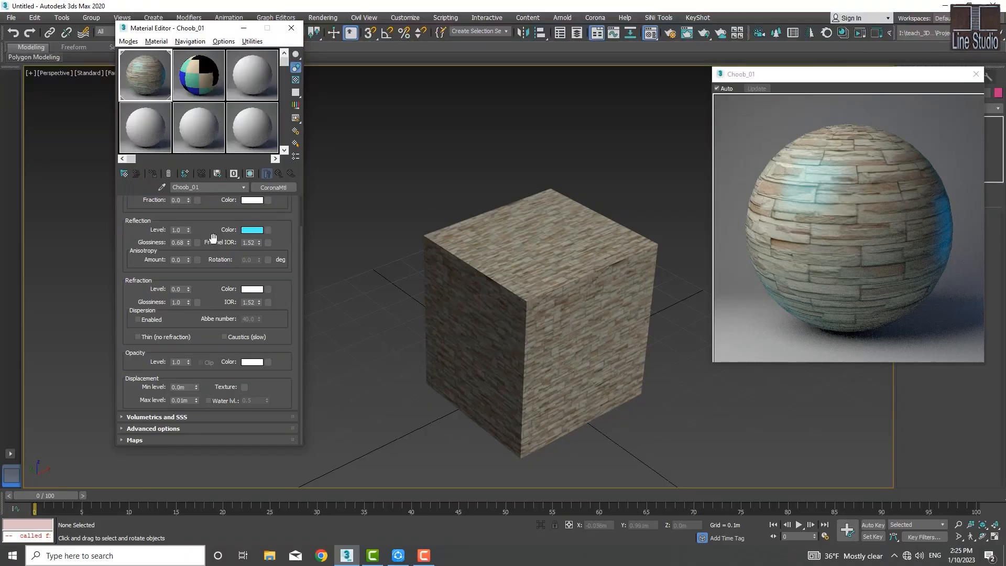
# Step: Assign a Noise map to the reflection glossiness slot
pyautogui.click(197, 242)
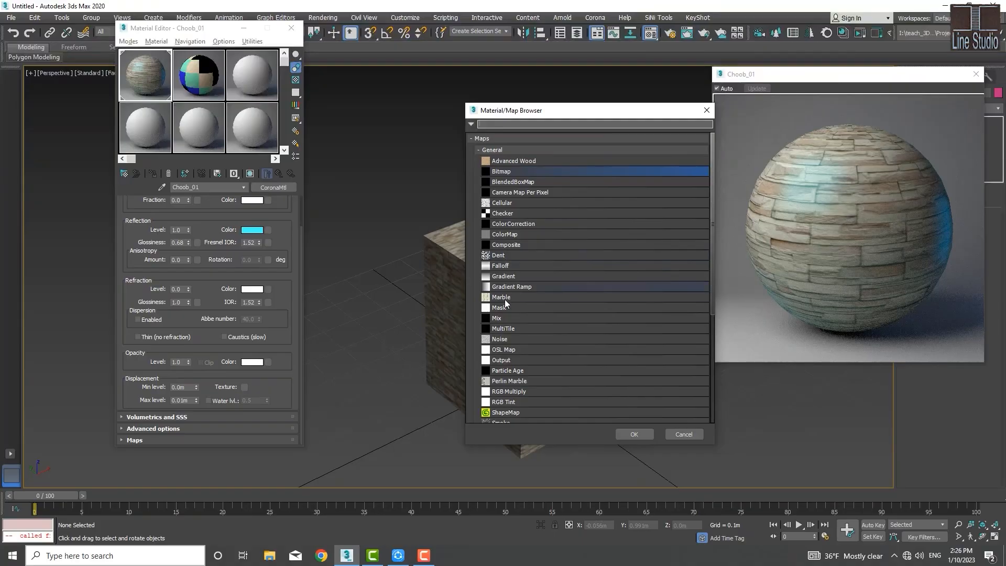
pyautogui.scroll(-2, 516, 331)
pyautogui.scroll(-5, 517, 332)
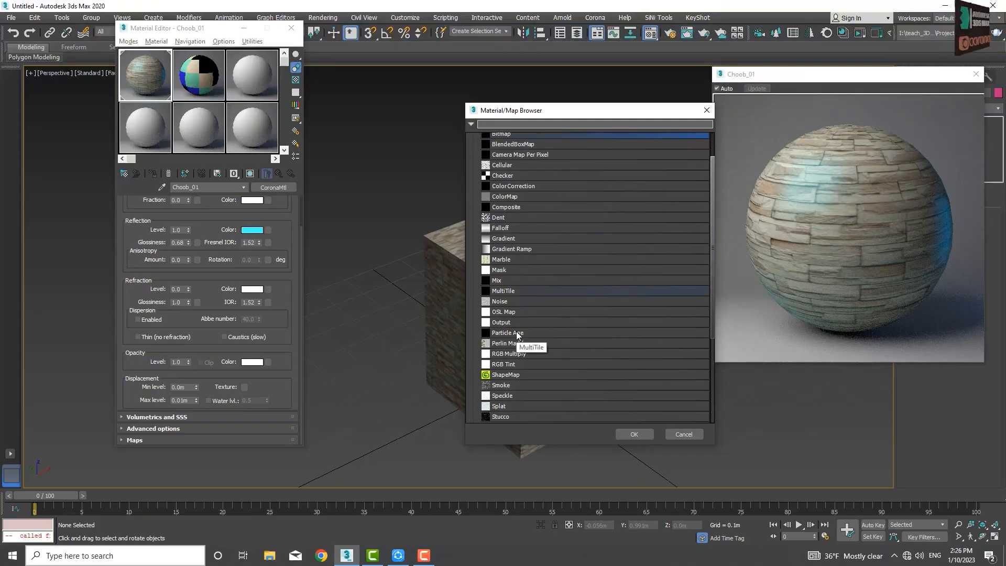
pyautogui.scroll(2, 516, 333)
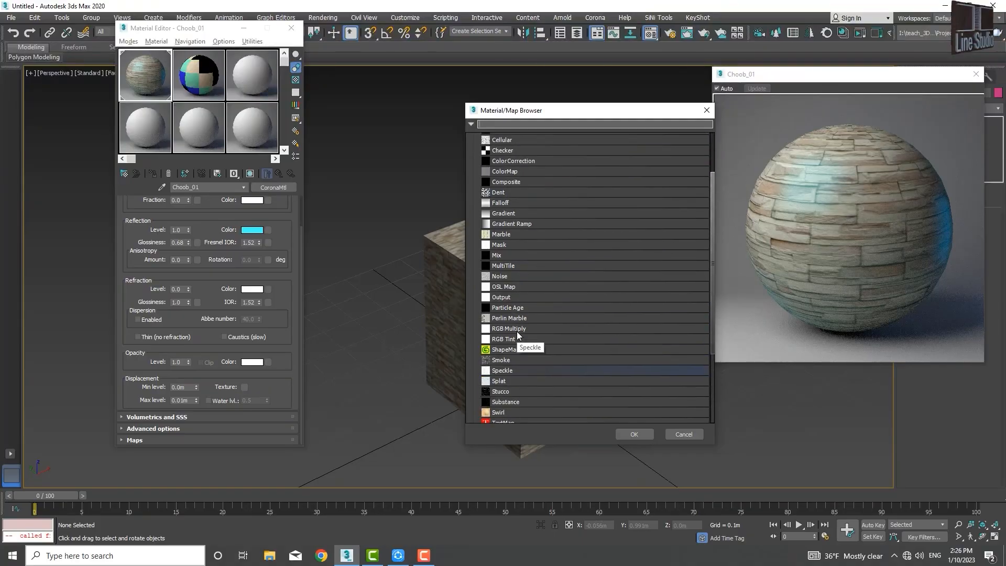
pyautogui.scroll(2, 510, 311)
pyautogui.doubleClick(499, 300)
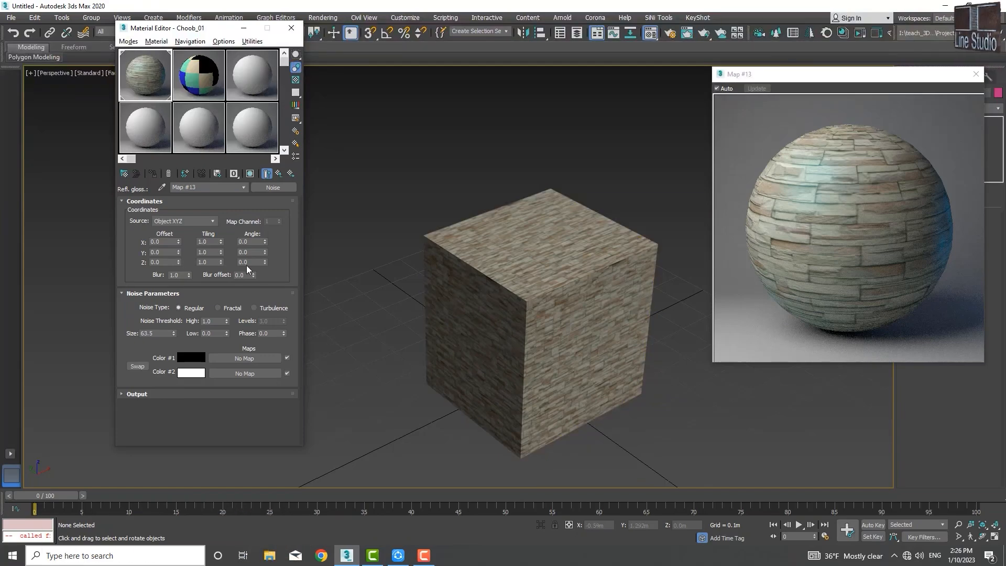
# Step: Set the Noise map's tiling to 14.5 in X, 25.9 in Y and 6.6 in Z, and return to the parent material
pyautogui.click(221, 243)
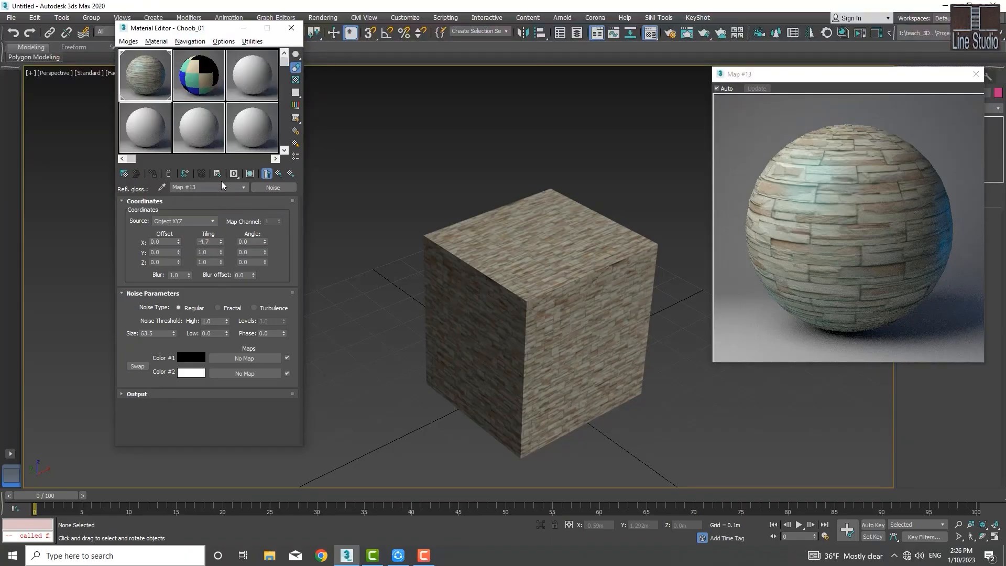
pyautogui.moveTo(221, 171); pyautogui.dragTo(223, 122)
pyautogui.moveTo(221, 262); pyautogui.dragTo(222, 234)
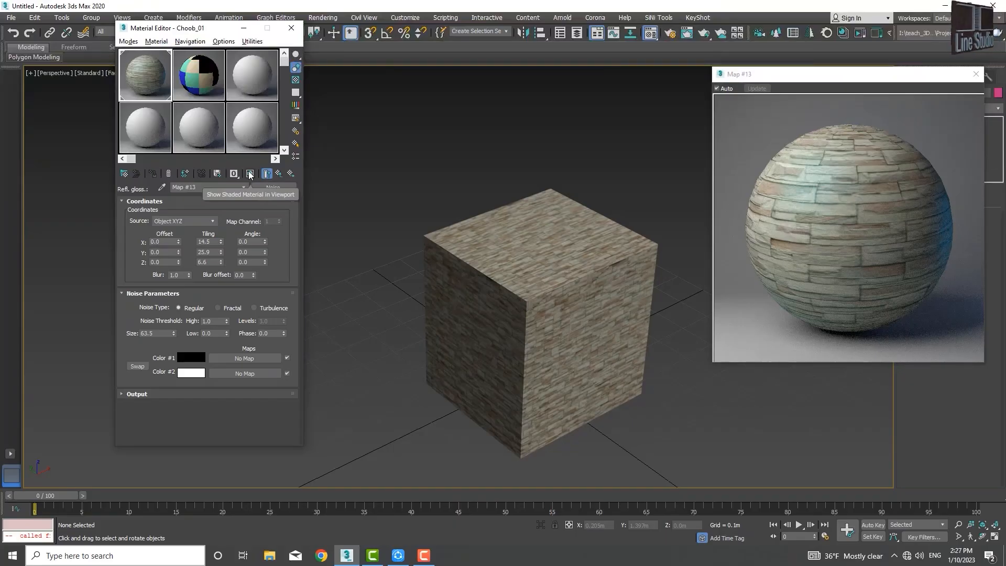
pyautogui.click(279, 175)
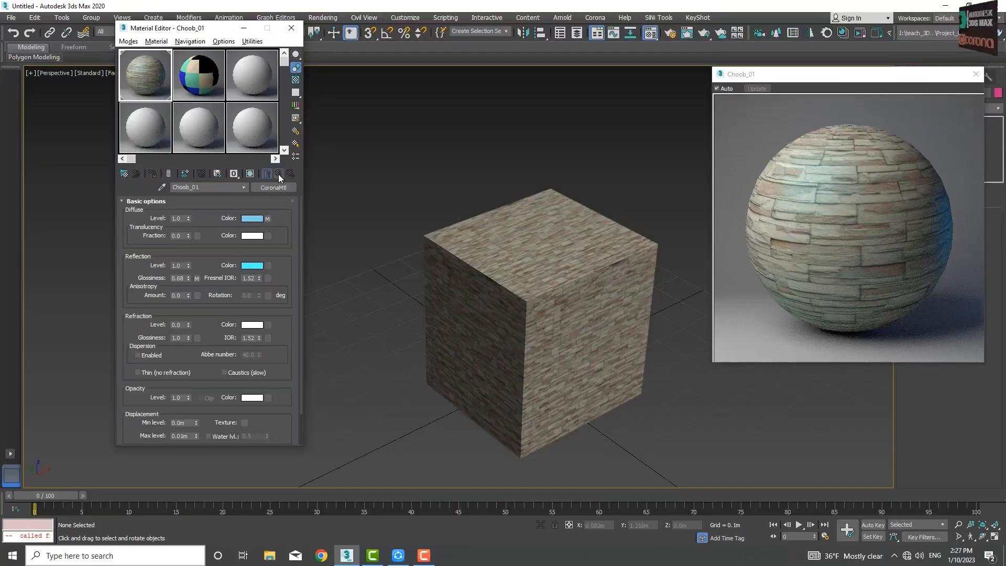
# Step: Clear the Noise map from the reflection glossiness slot
pyautogui.rightClick(201, 278)
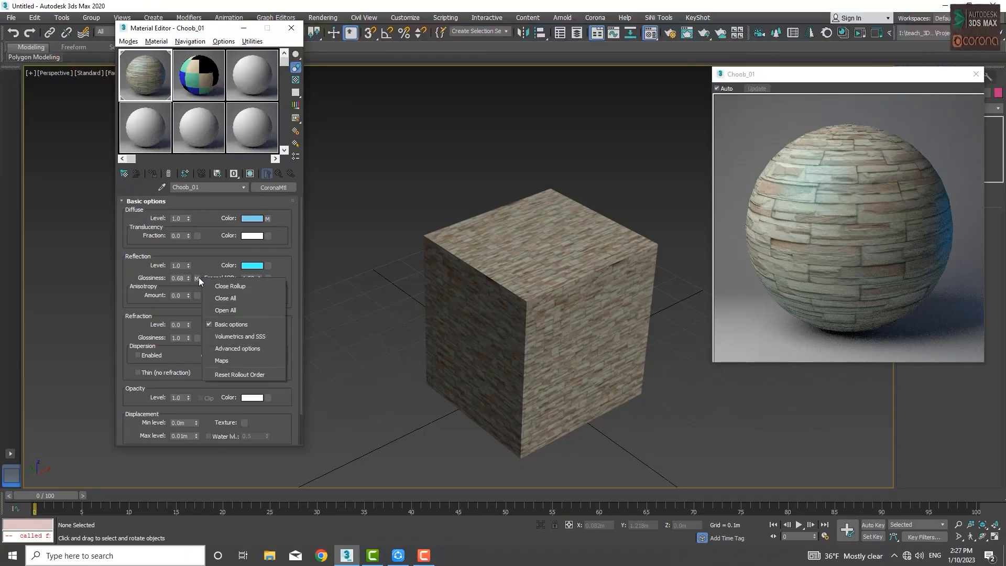
pyautogui.click(198, 278)
pyautogui.rightClick(197, 278)
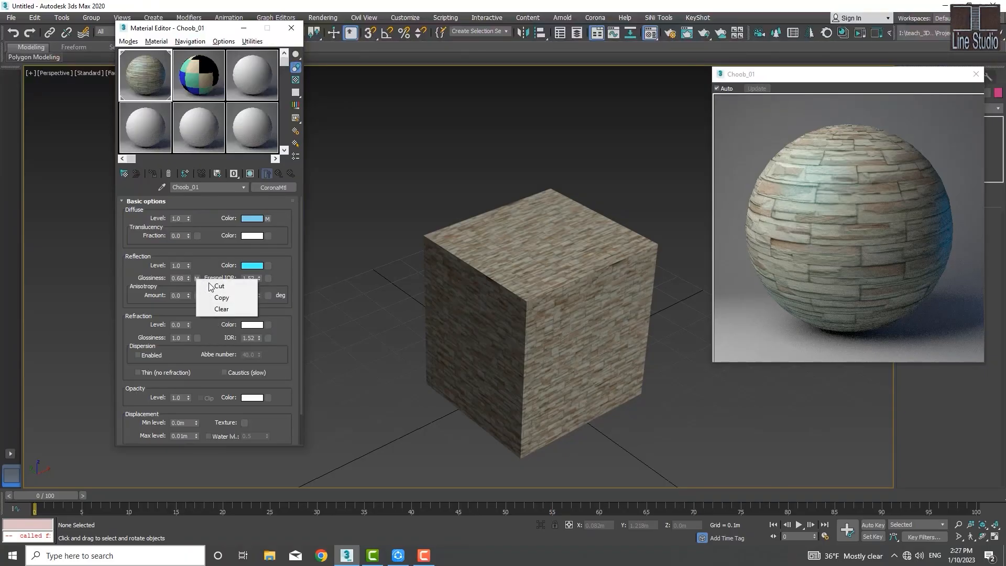
pyautogui.click(233, 309)
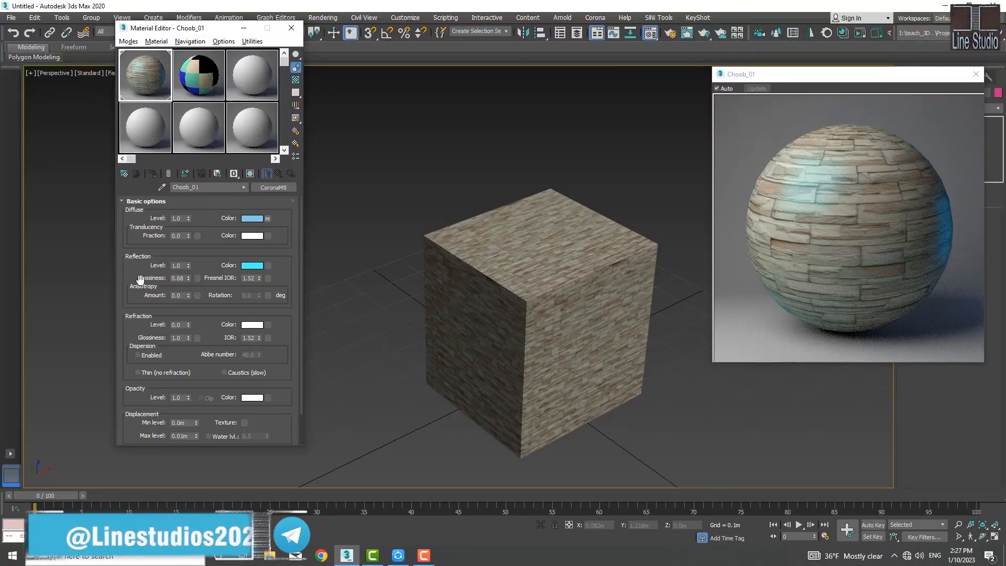
pyautogui.rightClick(122, 318)
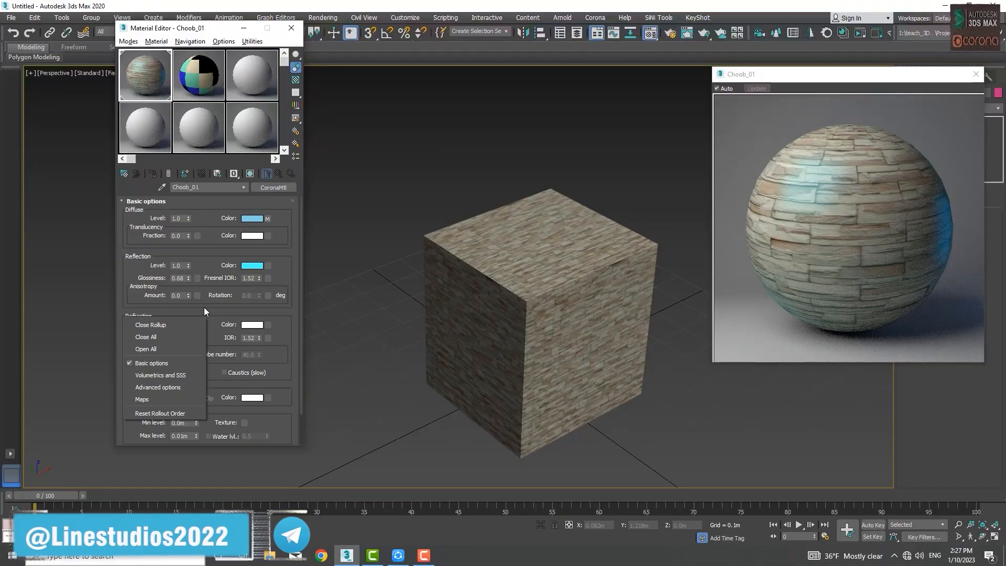
pyautogui.click(204, 308)
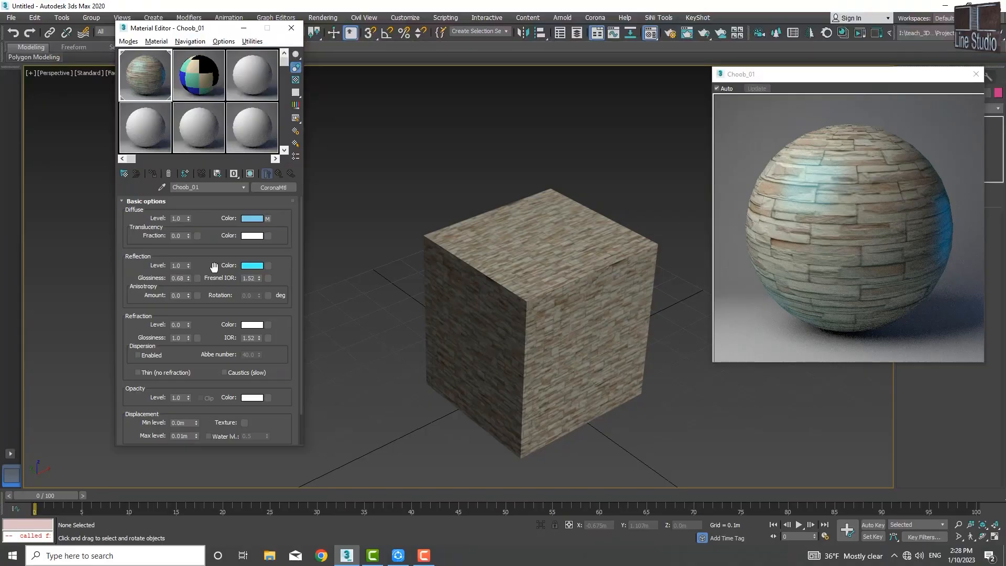
# Step: Set the reflection's Fresnel IOR to 6.0 and its glossiness to 1.0
pyautogui.doubleClick(254, 279)
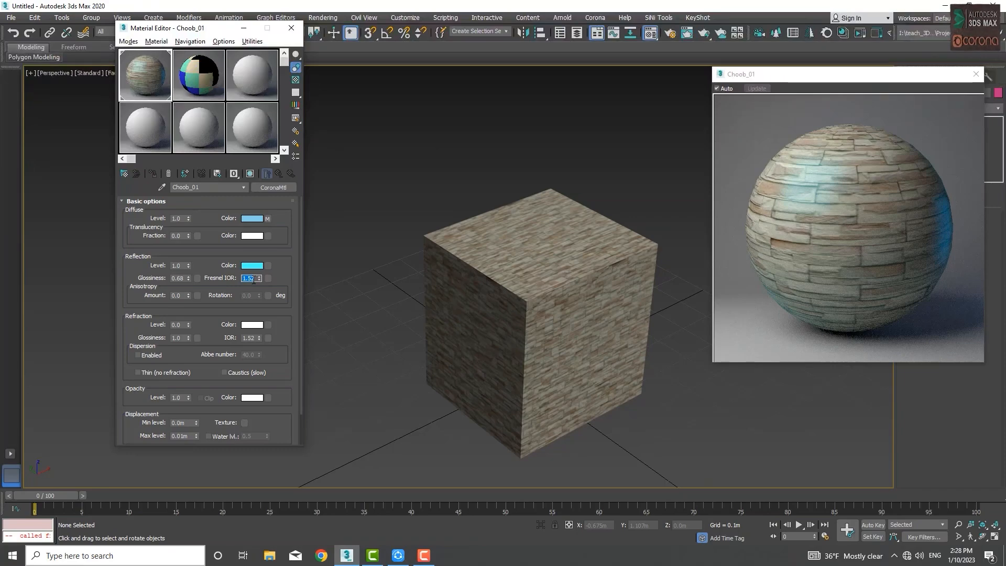
pyautogui.write('6')
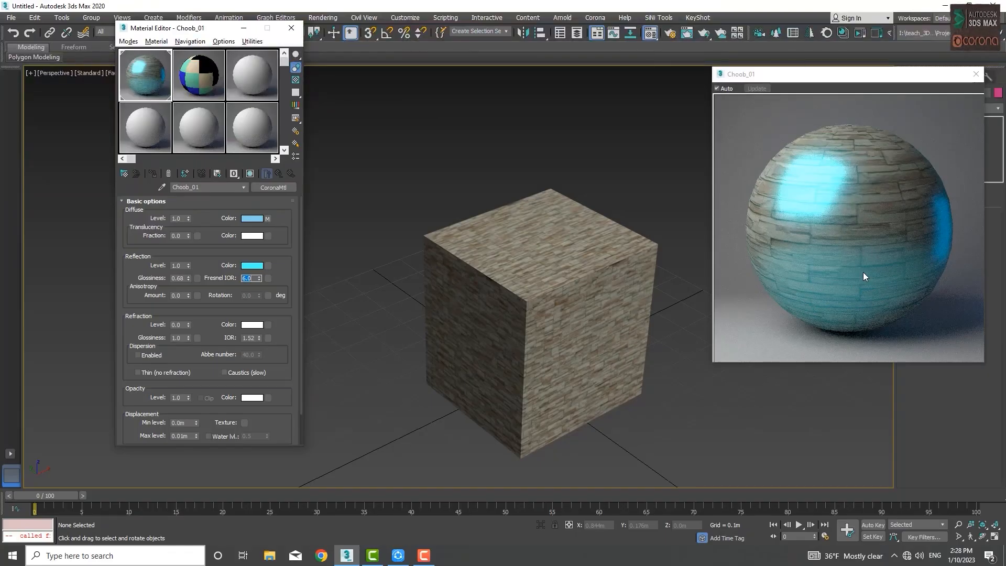
pyautogui.click(188, 280)
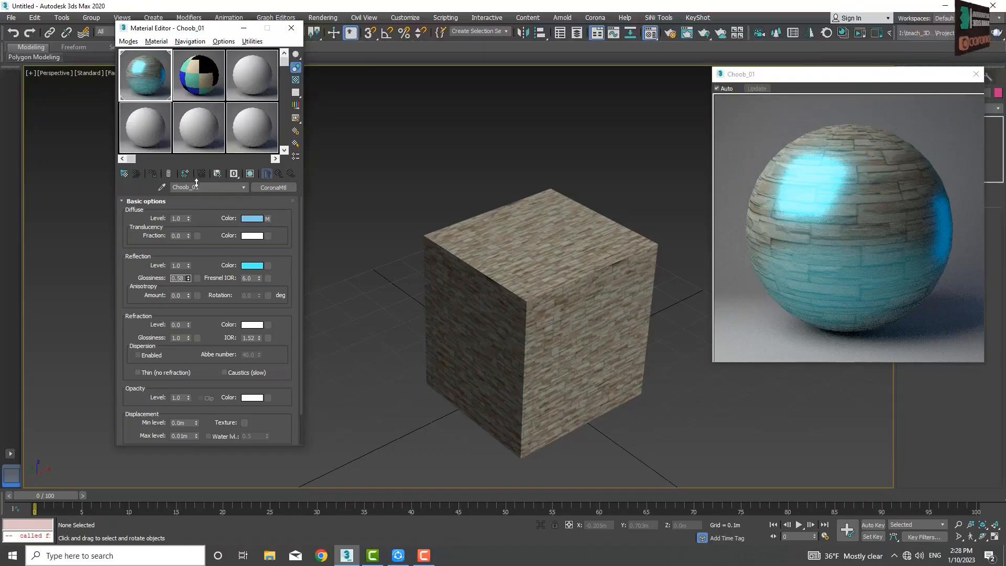
pyautogui.rightClick(188, 278)
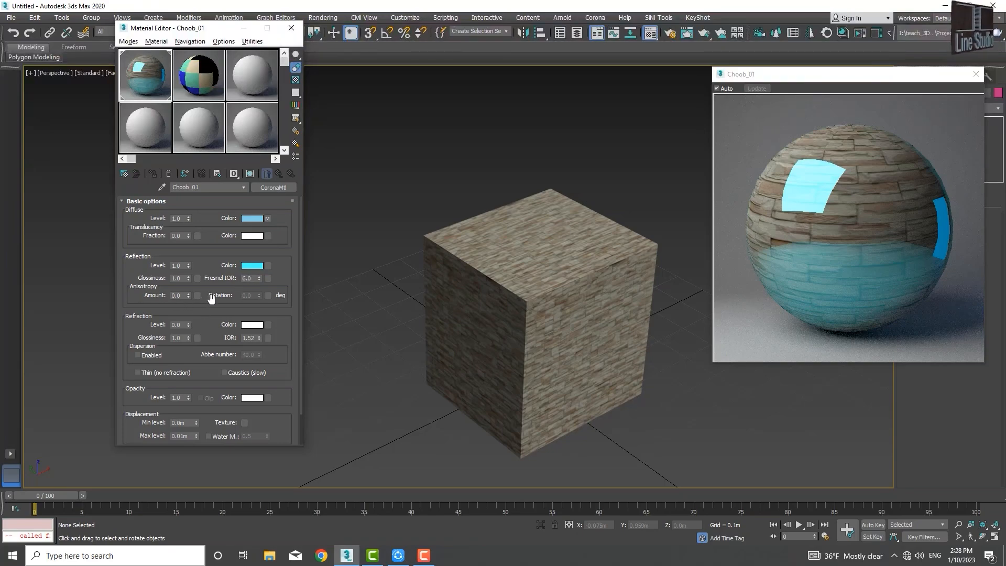
# Step: Set the diffuse colour to black with no map in its slot, and turn on automatic updating of the material preview
pyautogui.click(251, 218)
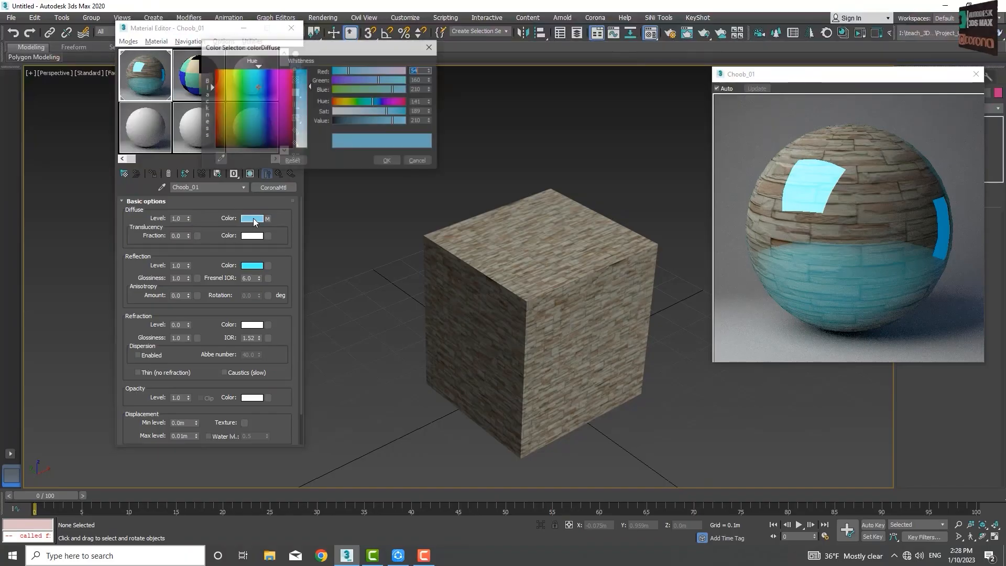
pyautogui.moveTo(373, 123); pyautogui.dragTo(323, 137)
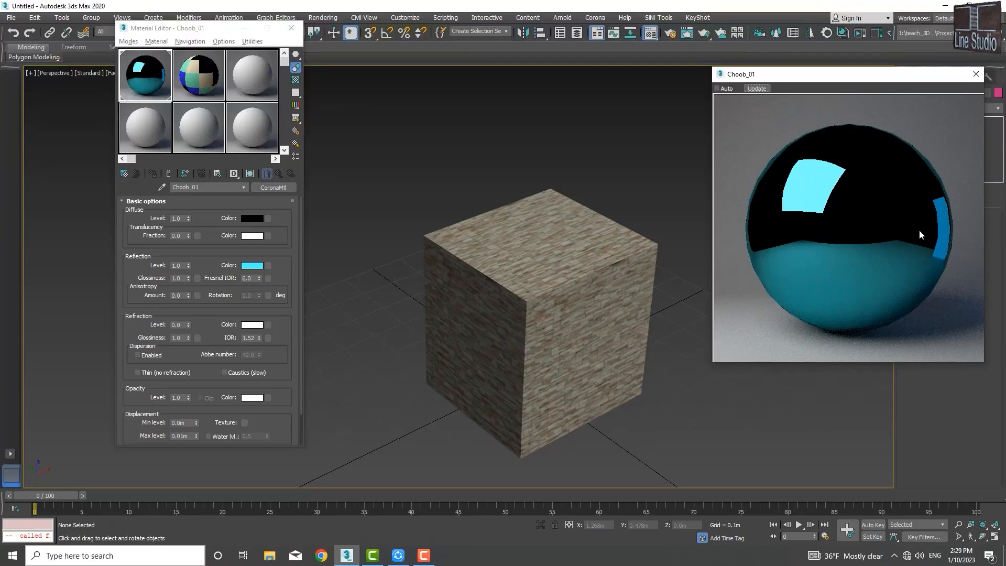
pyautogui.click(717, 88)
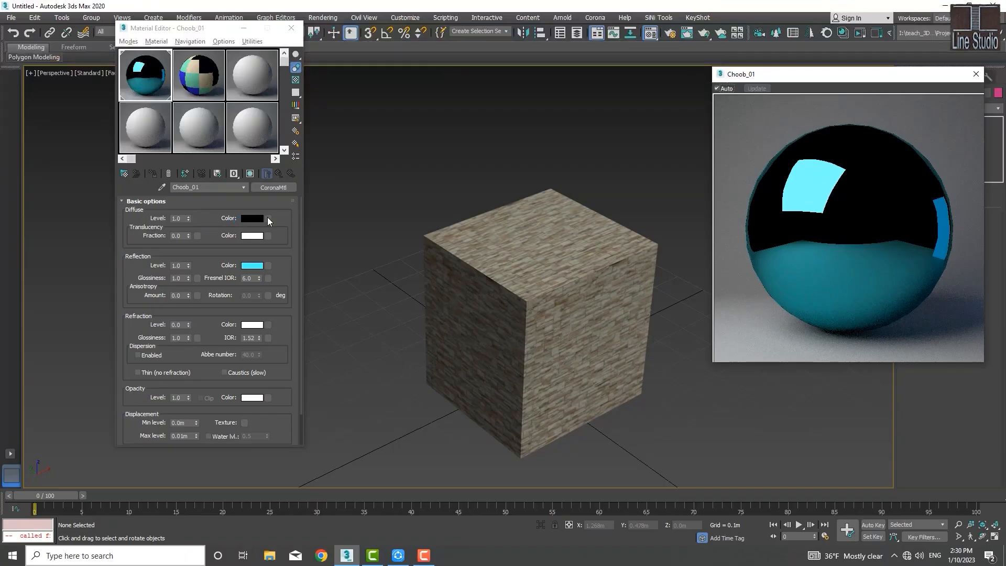
# Step: Assign a Bitmap map using tile_tile_0044_02_preview.jpg to the diffuse colour slot and return to the parent material
pyautogui.click(267, 219)
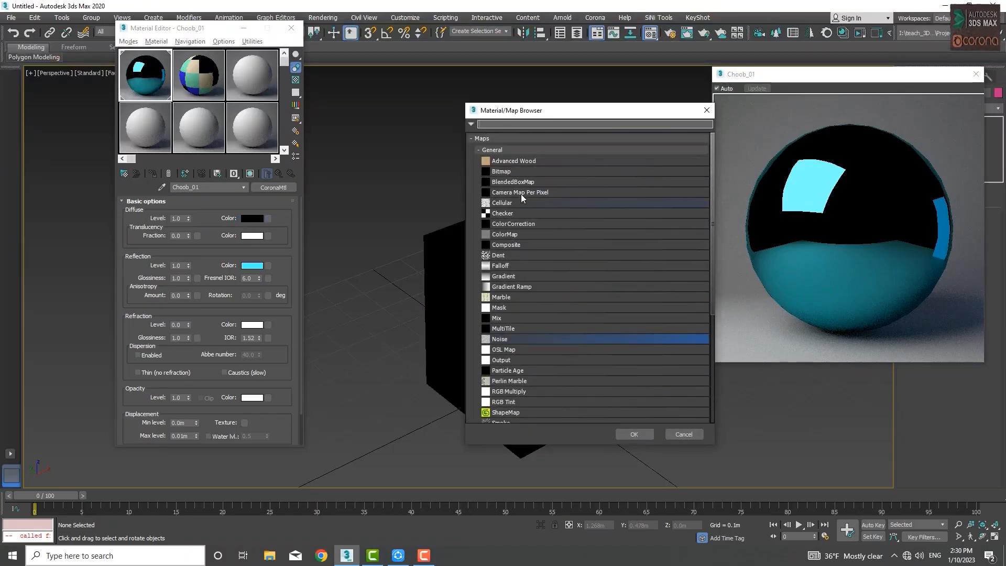
pyautogui.doubleClick(508, 171)
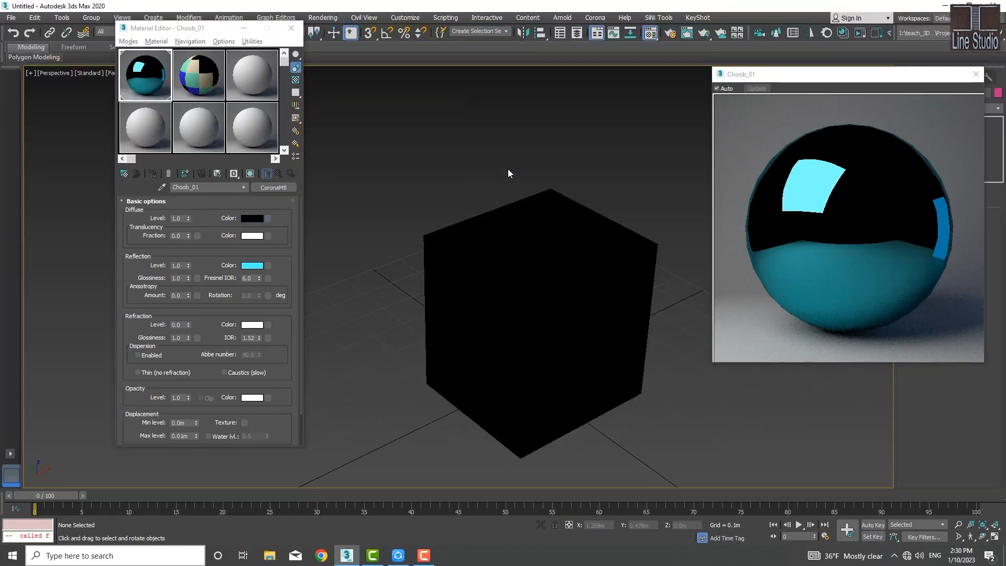
pyautogui.doubleClick(303, 216)
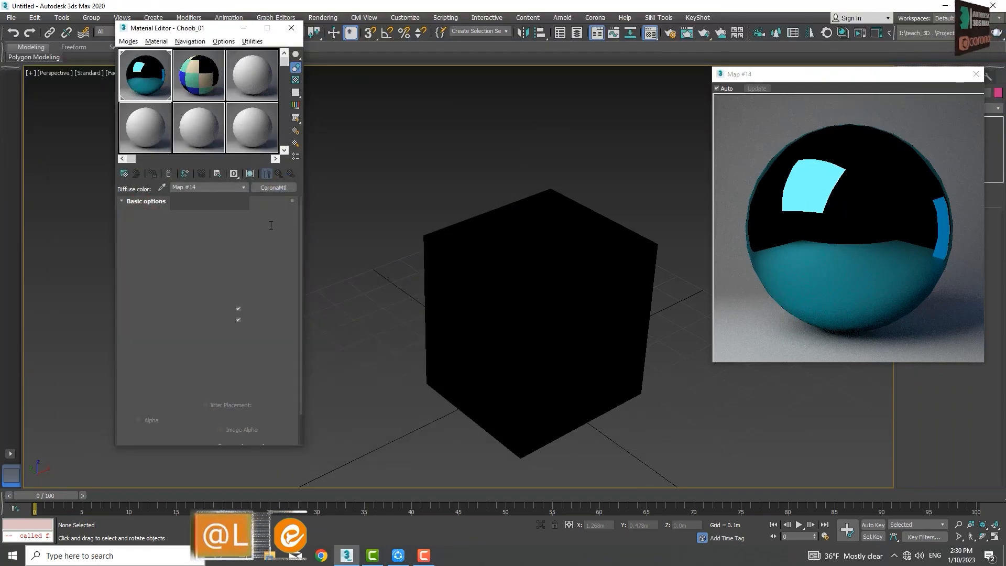
pyautogui.click(279, 172)
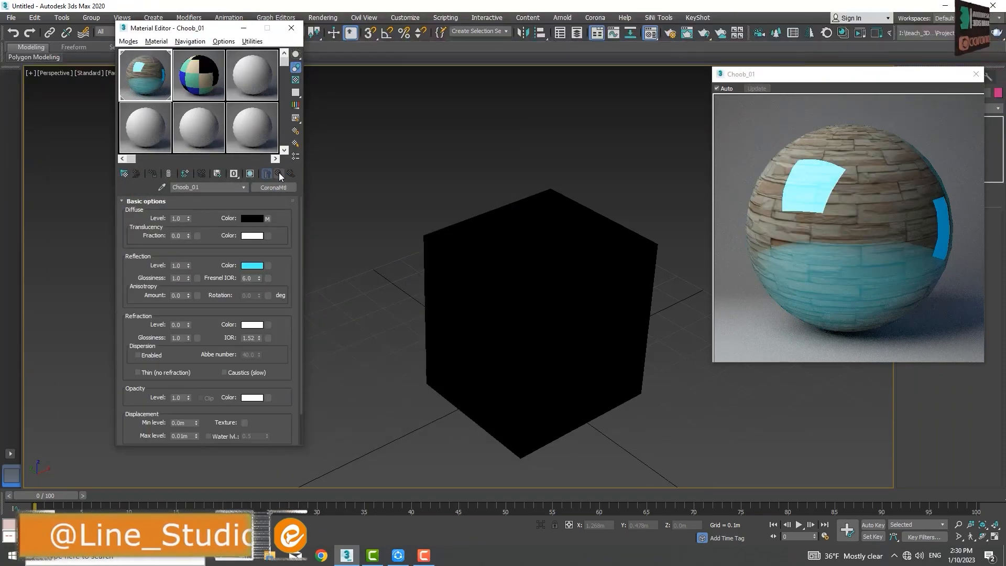
# Step: Set the reflection's Fresnel IOR to 1.52
pyautogui.doubleClick(251, 278)
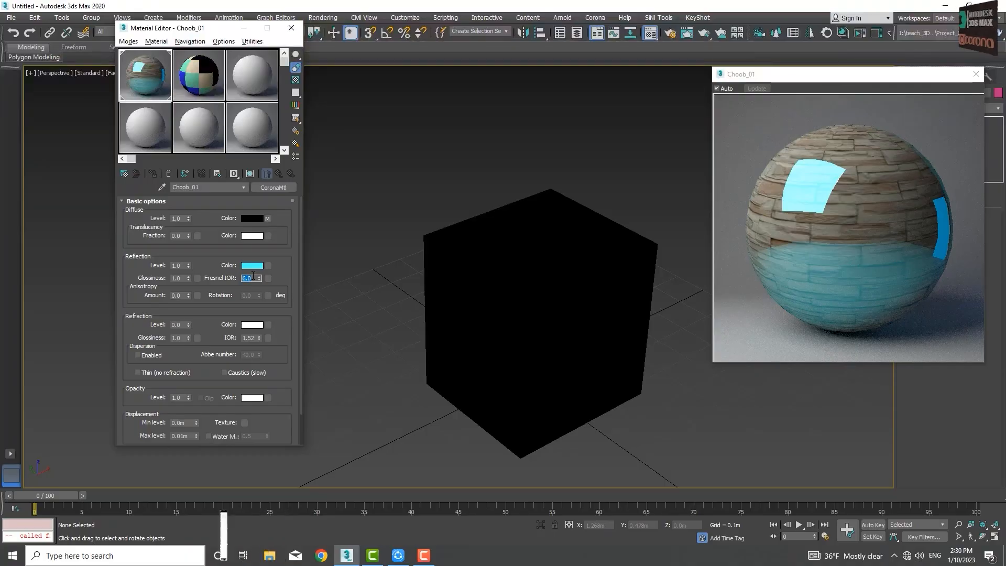
pyautogui.write('1.52')
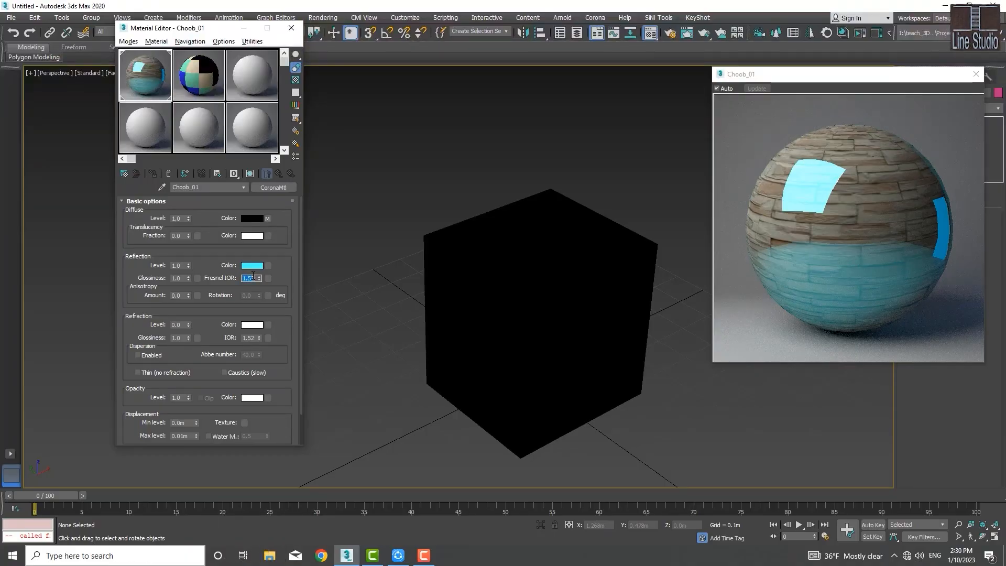
pyautogui.press('Return')
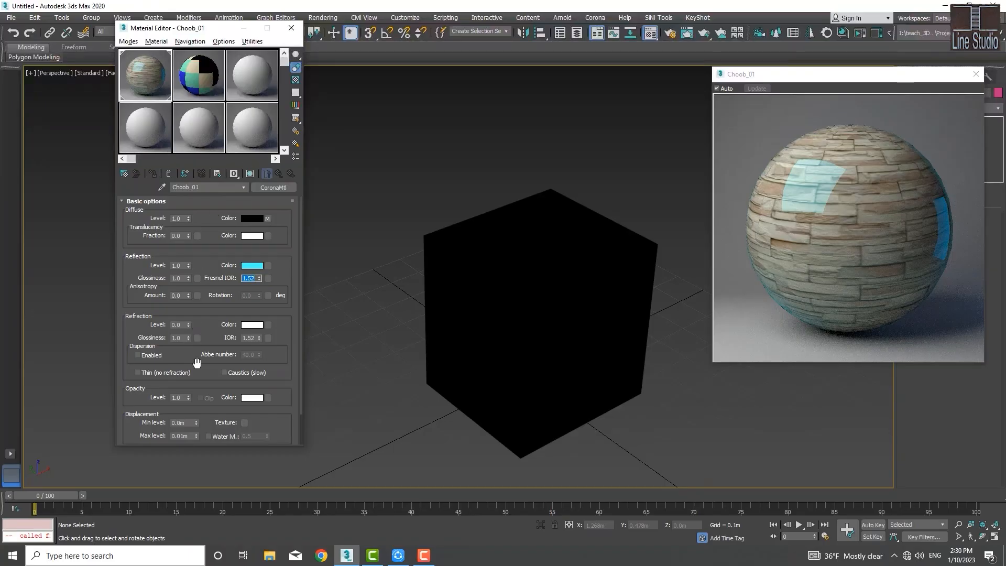
# Step: Raise the material's refraction level to 1.0
pyautogui.moveTo(209, 307); pyautogui.dragTo(212, 255)
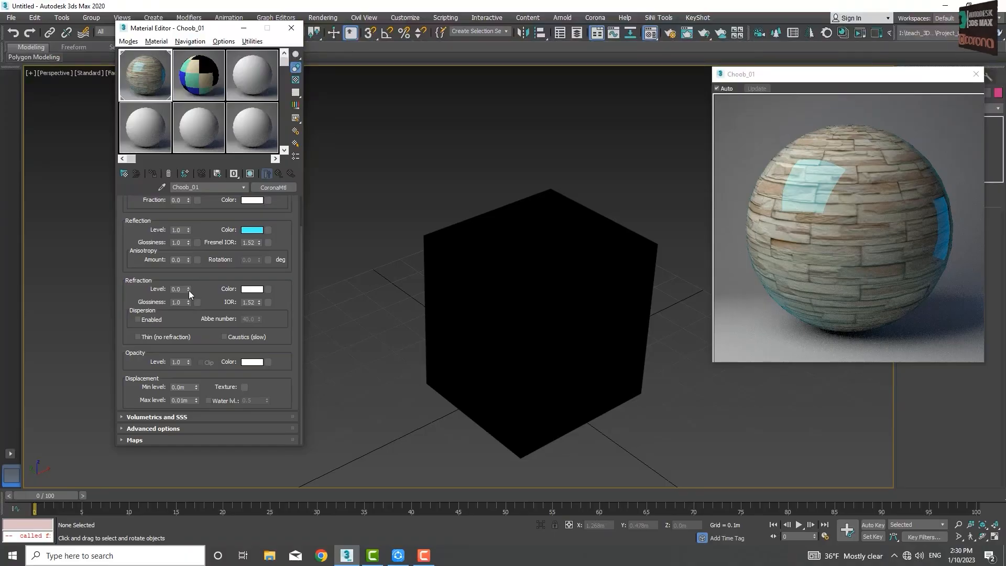
pyautogui.moveTo(188, 291); pyautogui.dragTo(188, 289)
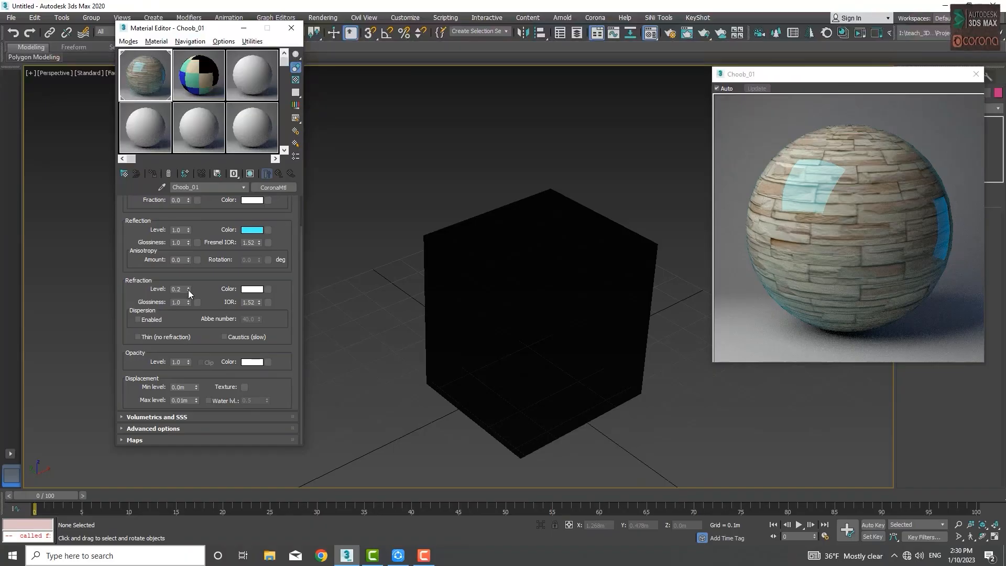
pyautogui.moveTo(187, 291); pyautogui.dragTo(190, 280)
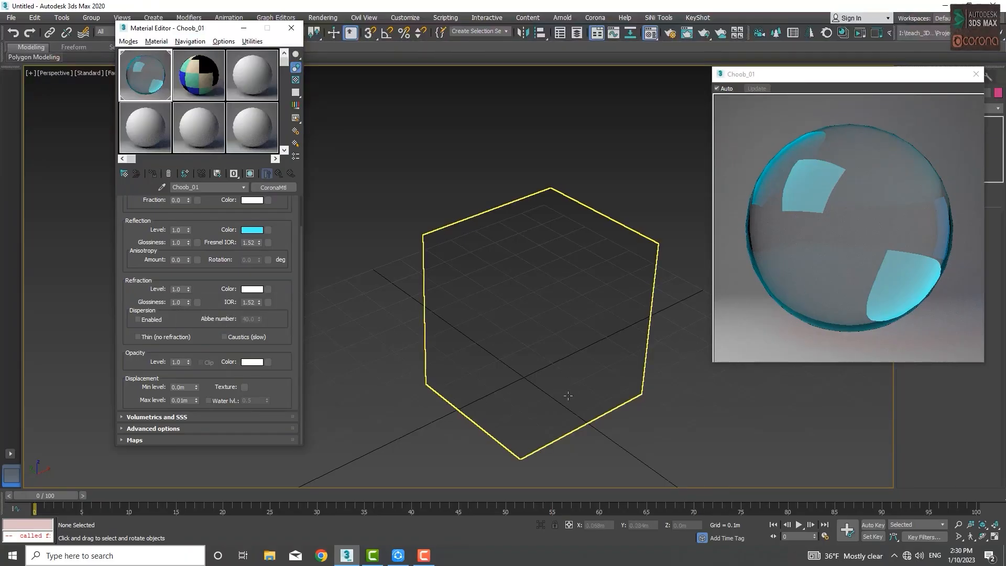
# Step: Set the refraction level to 0.5
pyautogui.click(181, 289)
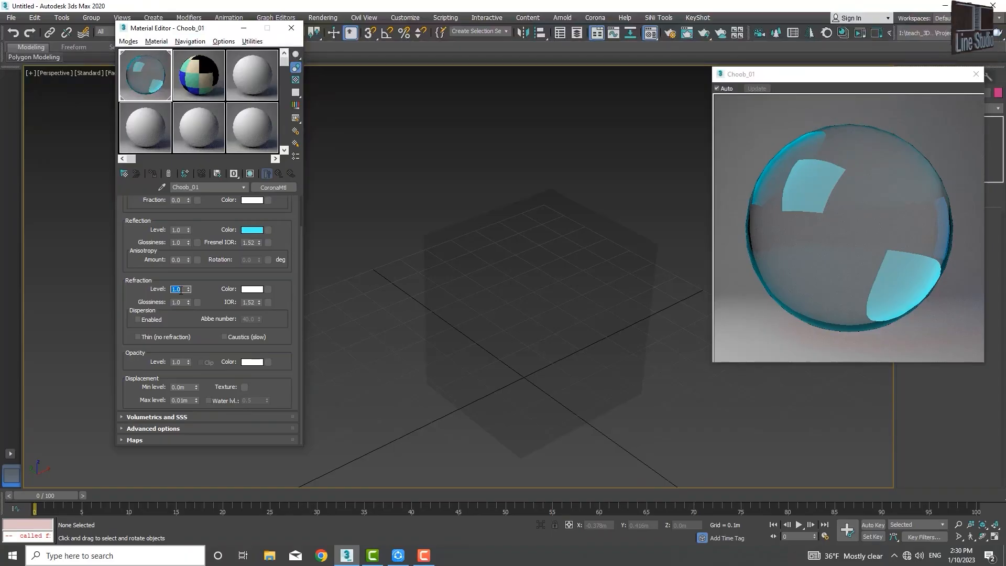
pyautogui.write('.5')
pyautogui.press('Return')
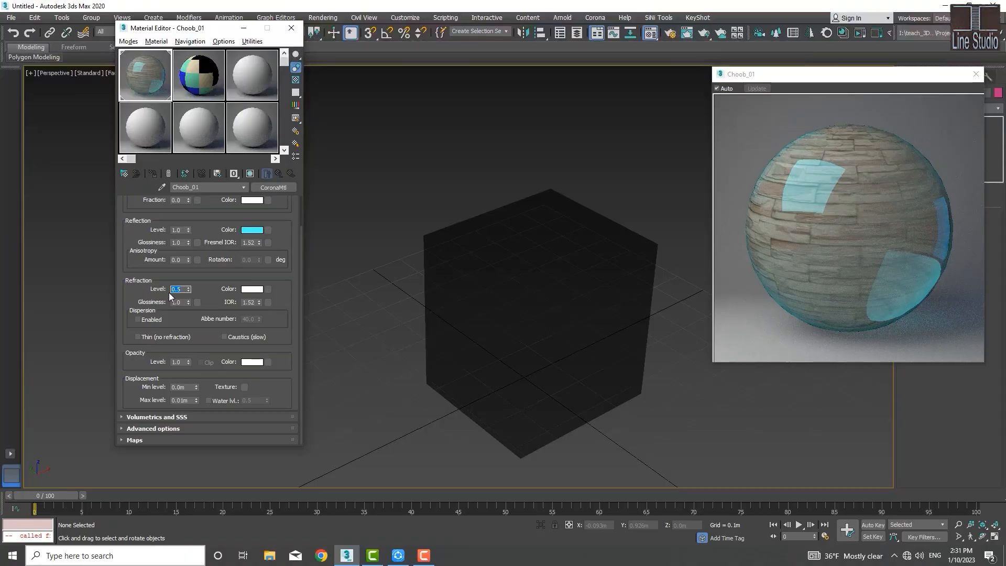
# Step: Change the refraction colour to a dark grey with a value of 20
pyautogui.click(255, 290)
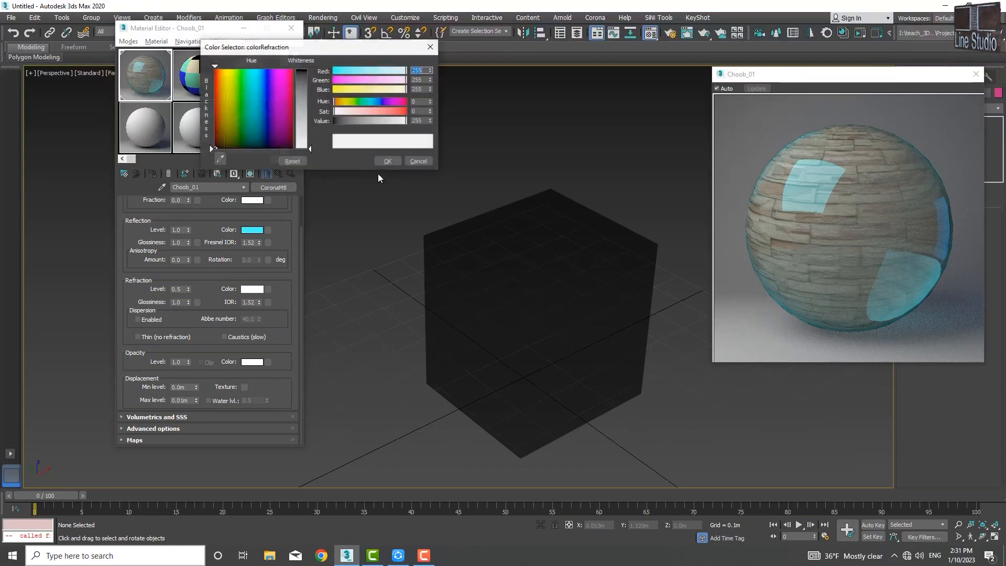
pyautogui.click(344, 121)
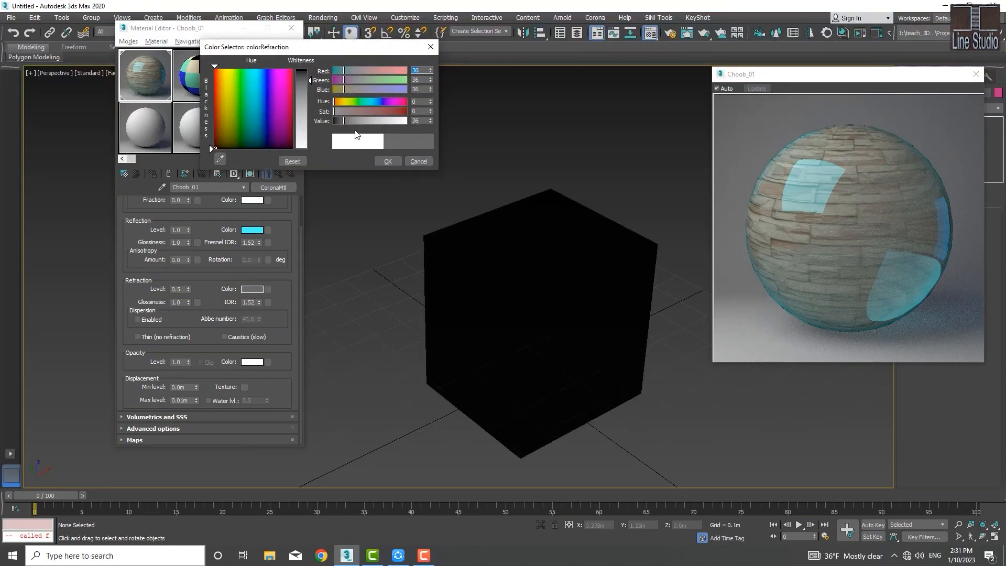
pyautogui.click(388, 162)
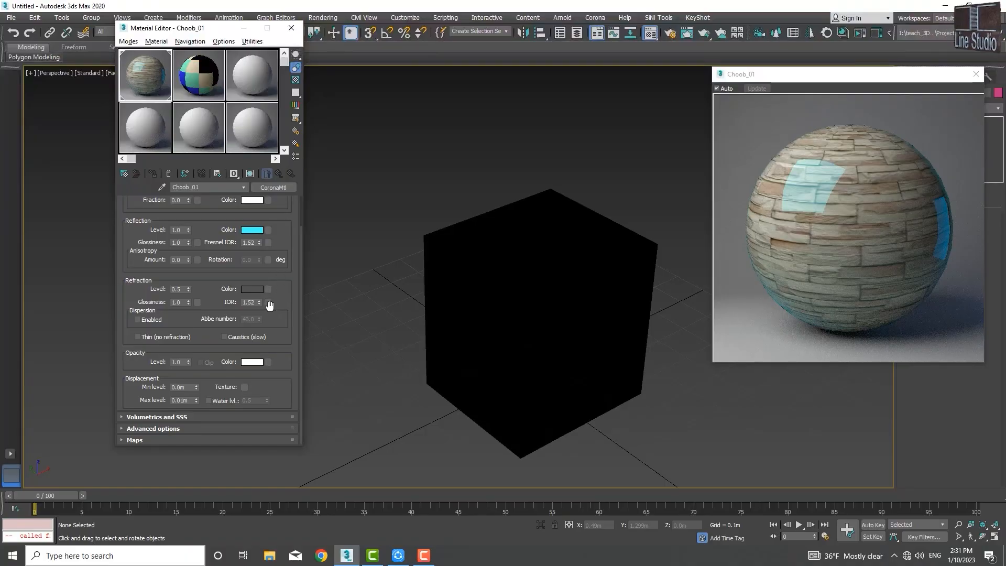
# Step: Change the refraction colour to a near-white grey with a value of 226
pyautogui.scroll(2, 283, 300)
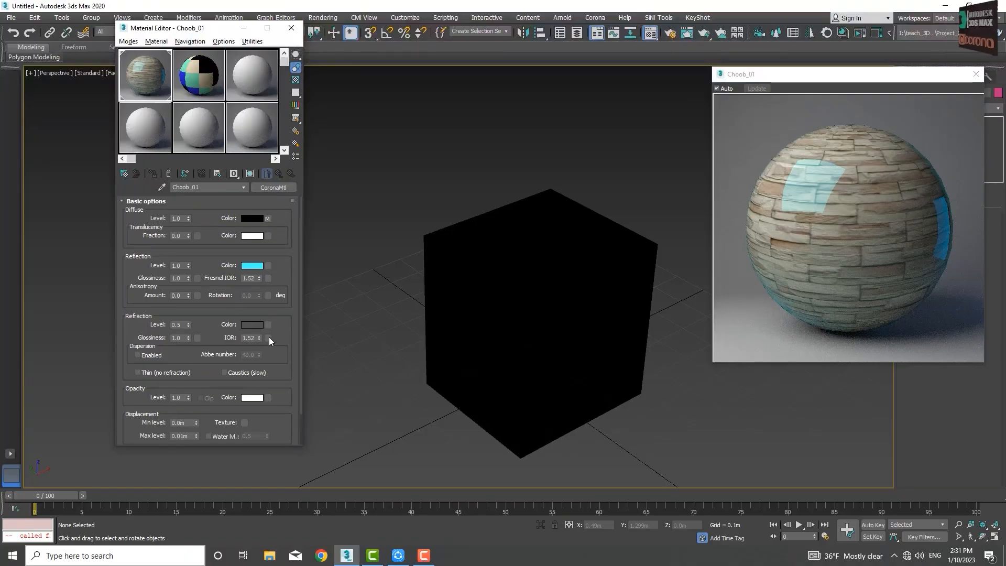
pyautogui.scroll(-2, 268, 315)
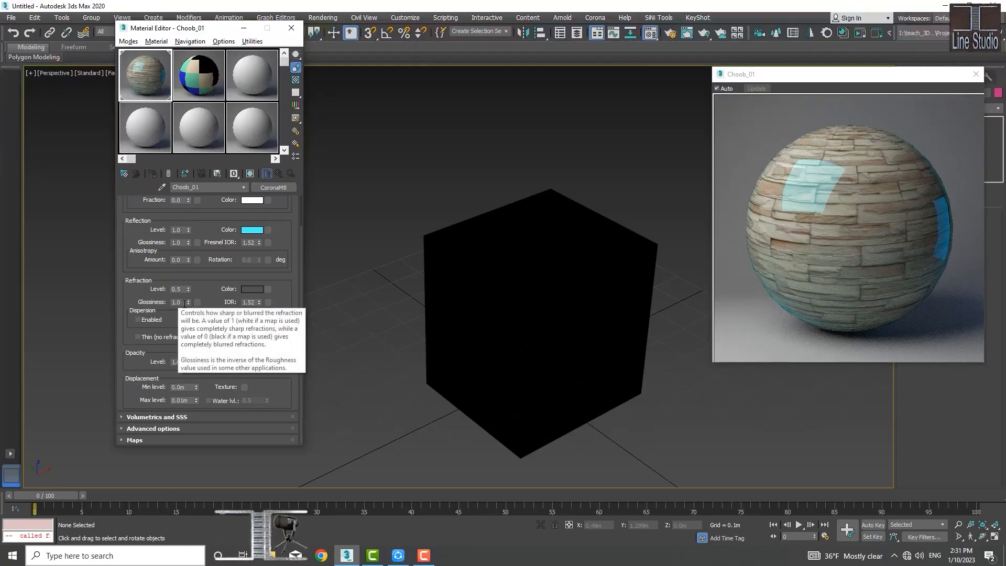
pyautogui.click(507, 318)
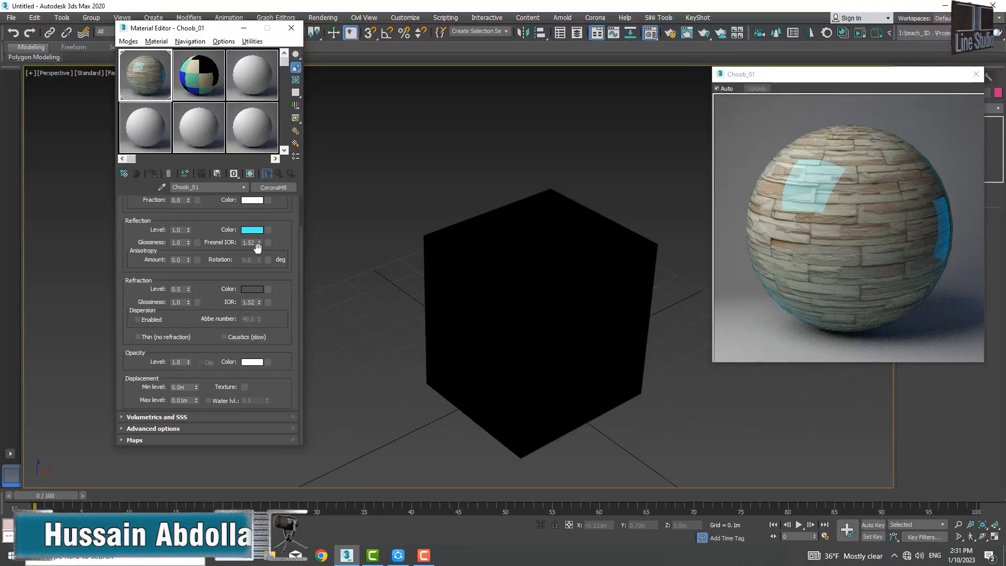
pyautogui.rightClick(251, 291)
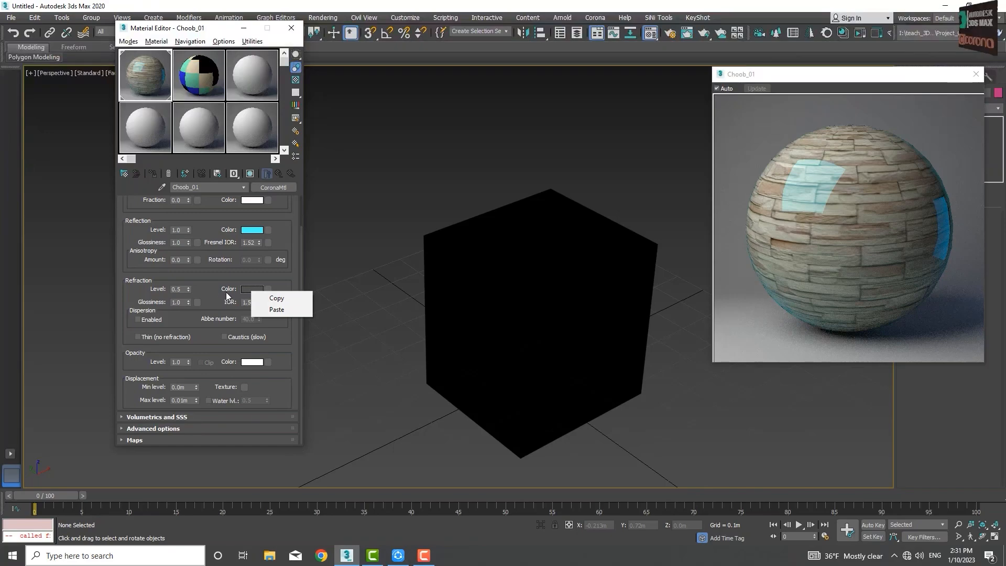
pyautogui.click(248, 290)
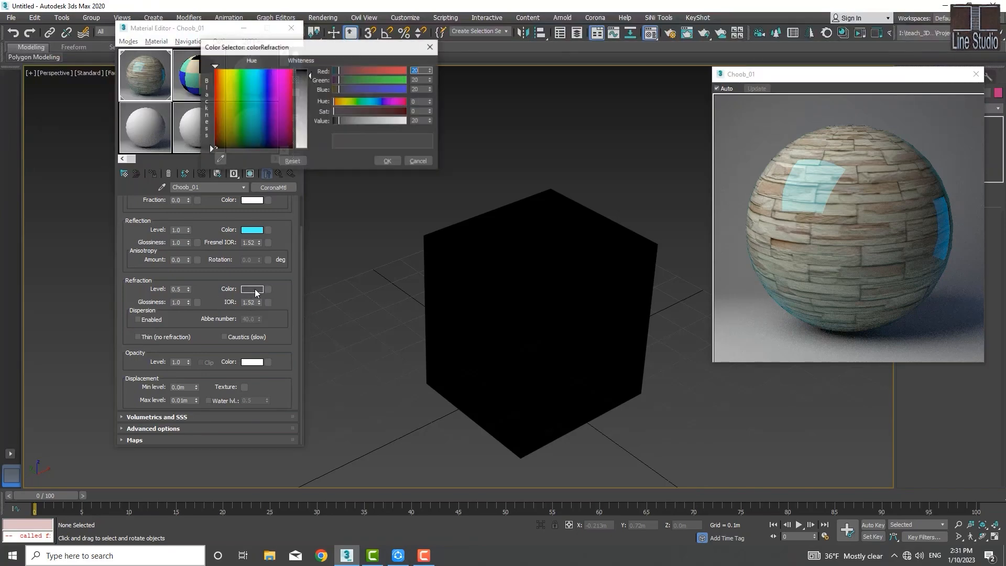
pyautogui.moveTo(312, 128); pyautogui.dragTo(308, 145)
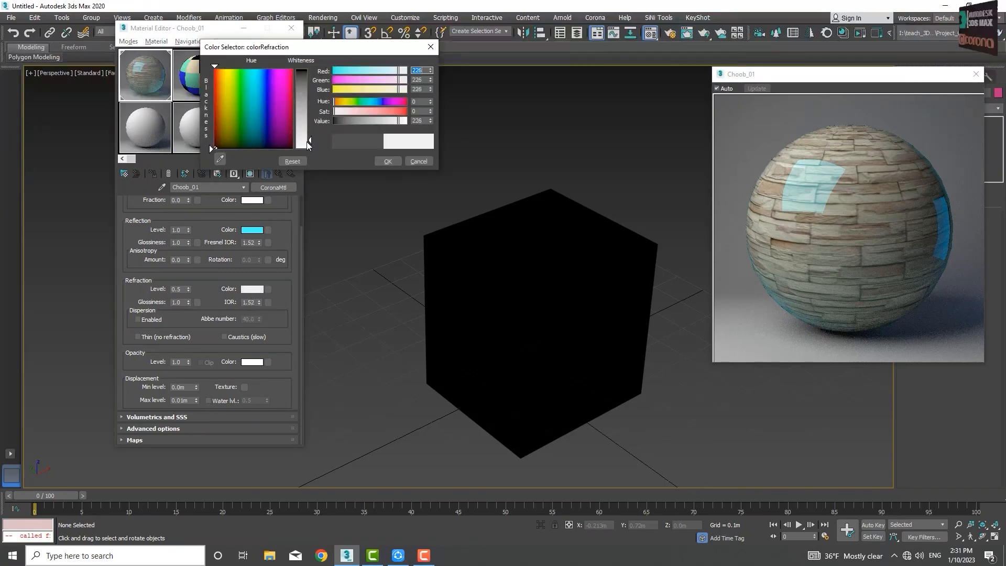
pyautogui.click(390, 161)
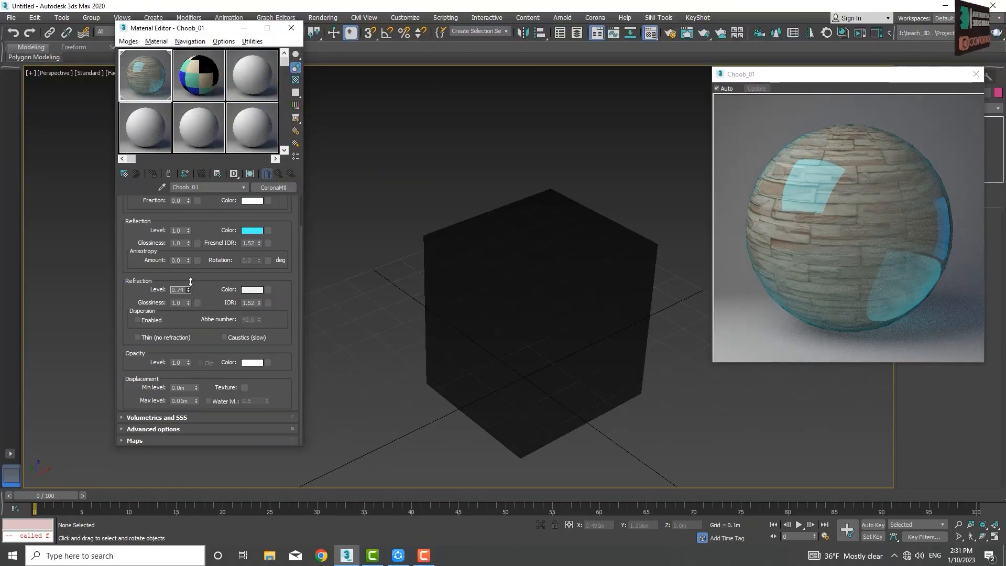
# Step: Raise the refraction level to 0.81 and set the refraction glossiness to 0.5
pyautogui.moveTo(190, 282)
pyautogui.mouseDown()
pyautogui.moveTo(211, 292)
pyautogui.moveTo(189, 296)
pyautogui.moveTo(191, 279)
pyautogui.mouseUp()
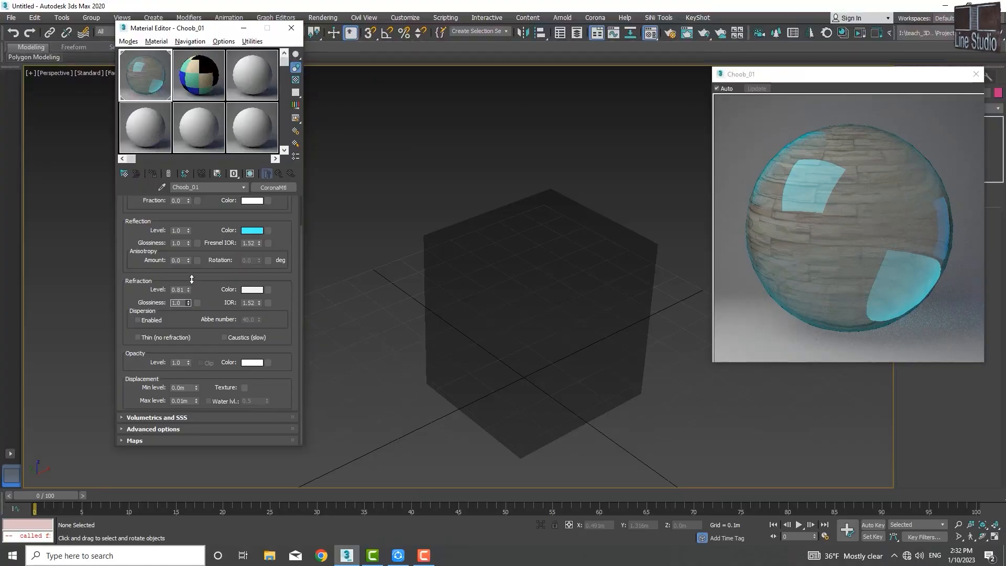
pyautogui.doubleClick(180, 304)
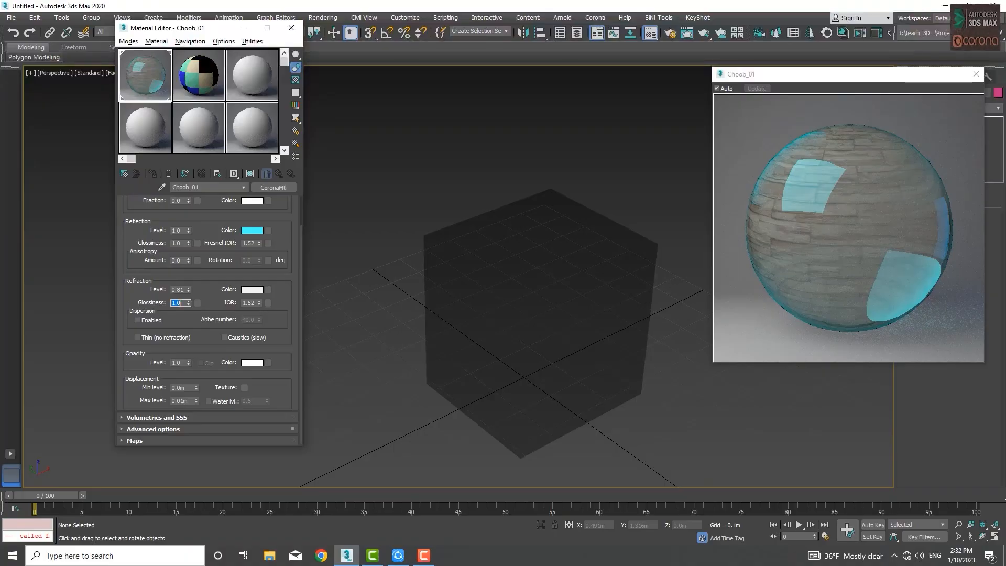
pyautogui.write('.5')
pyautogui.press('Return')
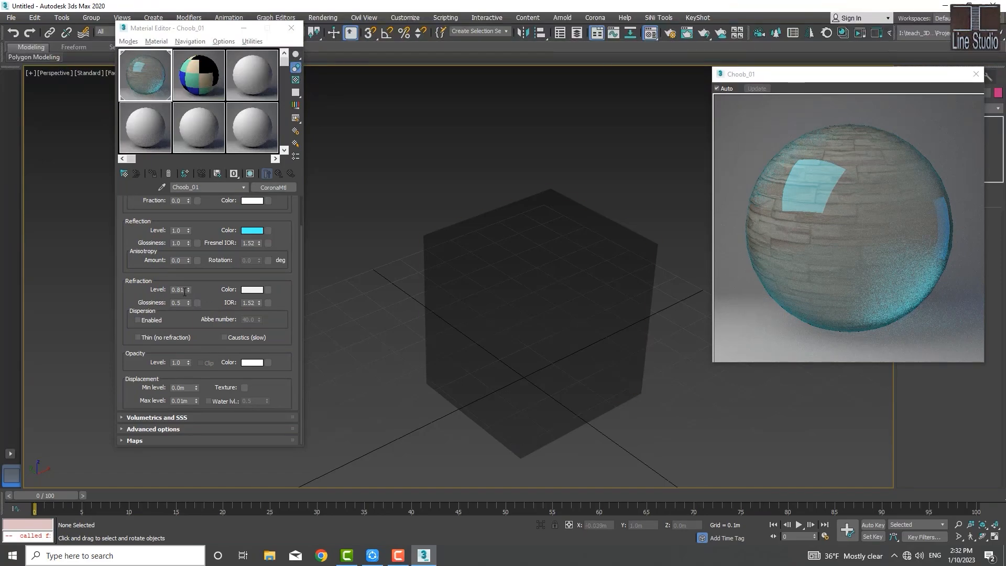
# Step: Set the refraction level to 0.5, keeping the blurred refraction glossiness
pyautogui.doubleClick(182, 291)
pyautogui.write('0.5')
pyautogui.press('Return')
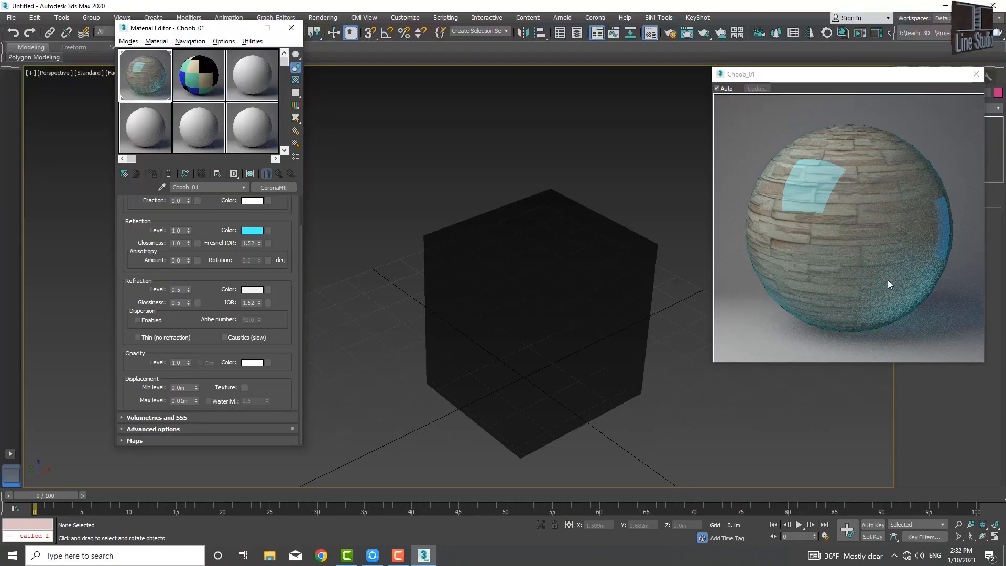
# Step: Move the Material Editor window closer to the box in the viewport
pyautogui.moveTo(216, 261)
pyautogui.mouseDown()
pyautogui.moveTo(213, 289)
pyautogui.moveTo(221, 254)
pyautogui.mouseUp()
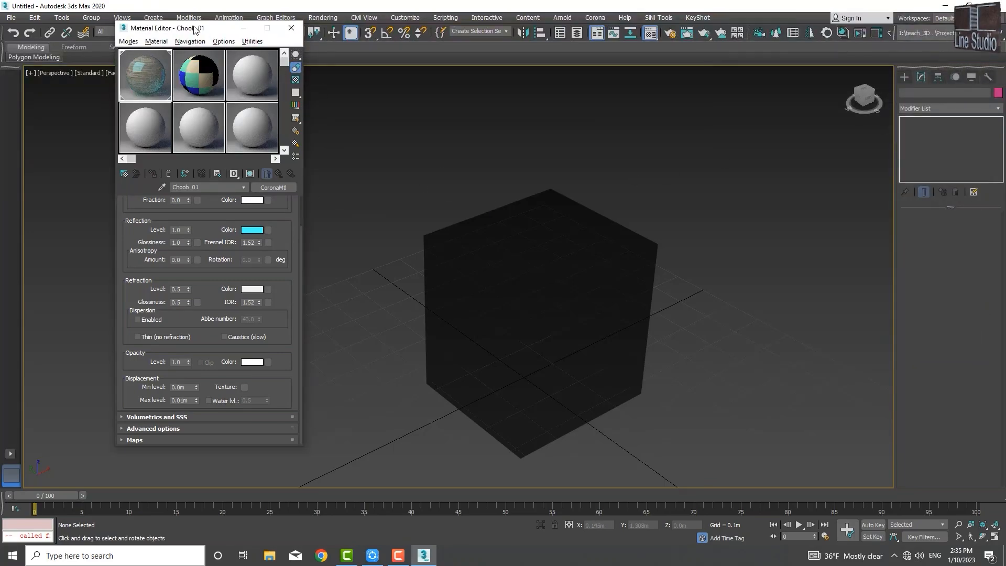
pyautogui.moveTo(193, 30); pyautogui.dragTo(349, 52)
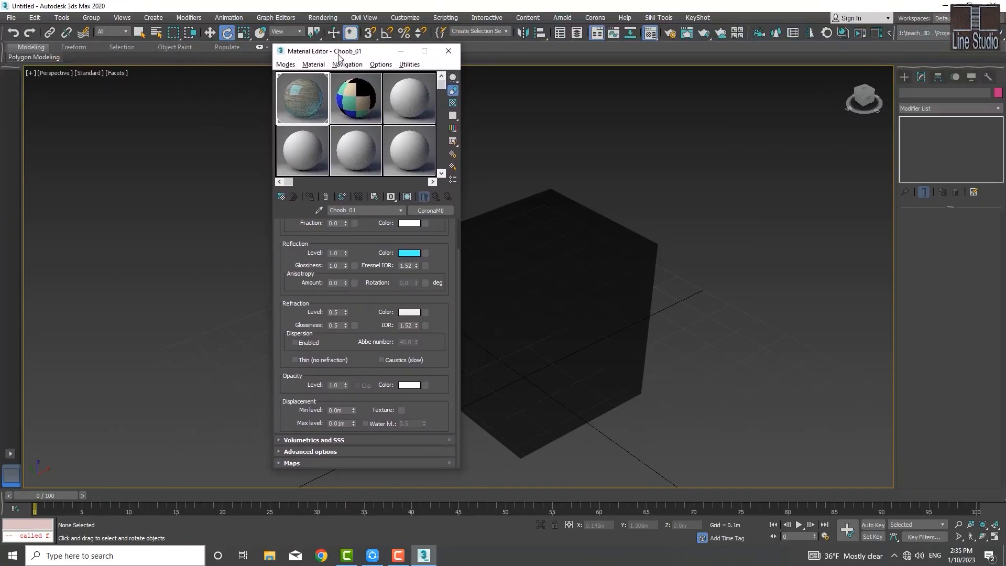